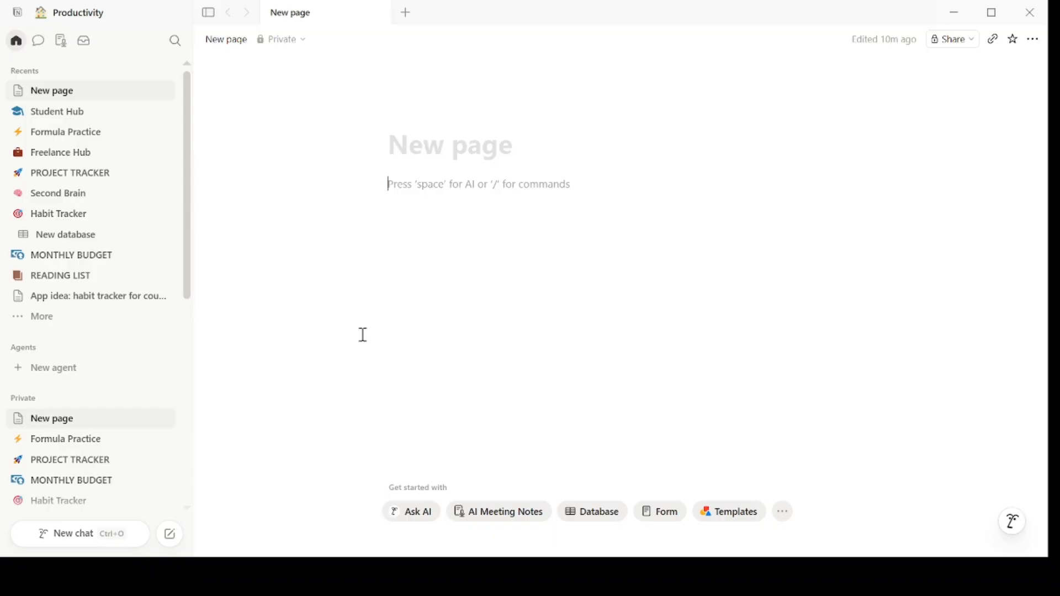
- Browse block commands on the new page, filtering by 'ti', 'to', 'h2' and 'table', and pick Table view
text(/)
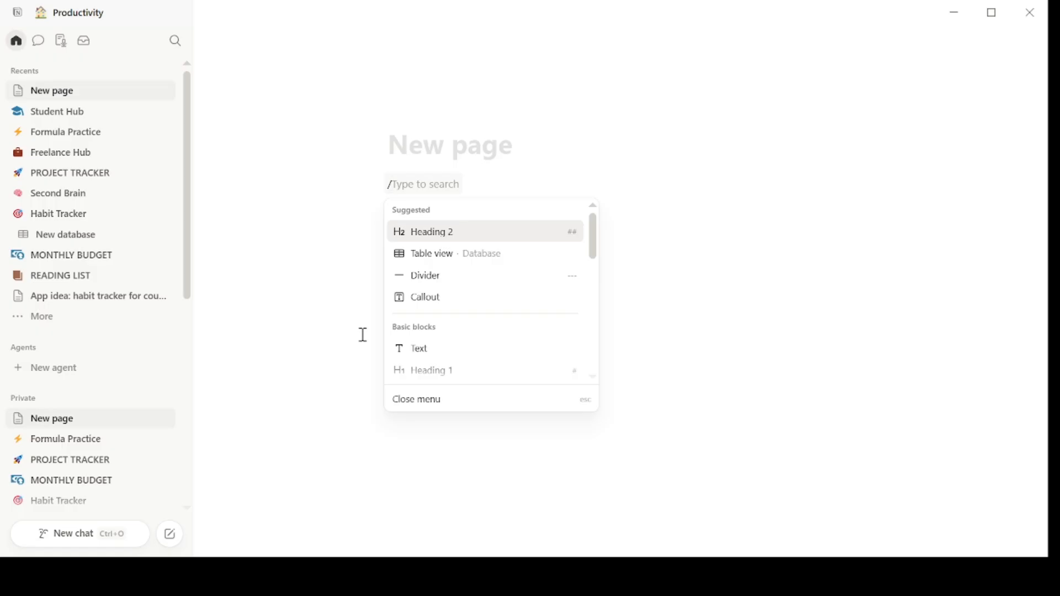
text(ti)
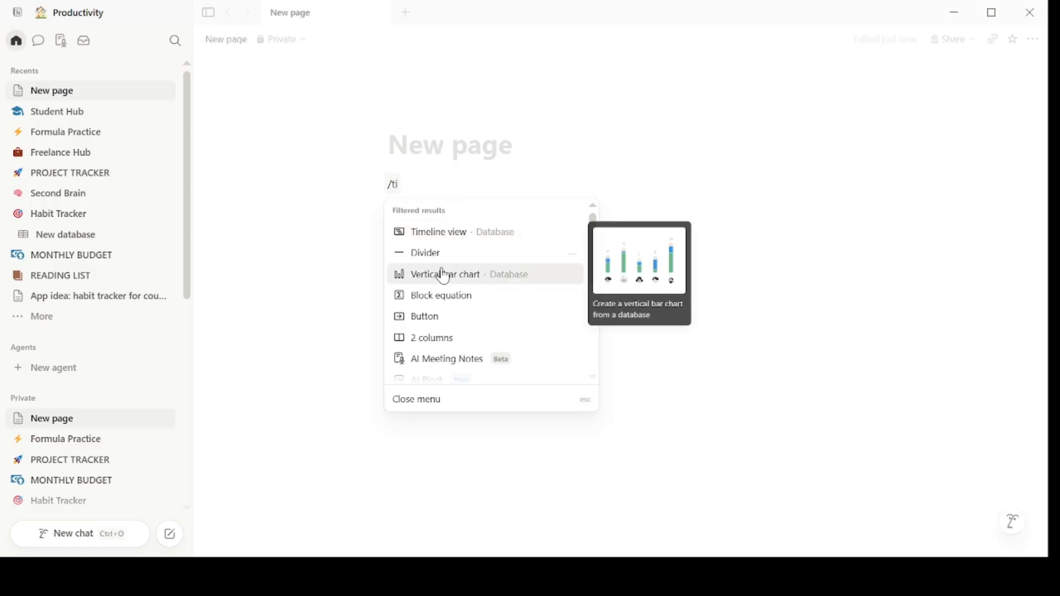
key(BackSpace)
text(o)
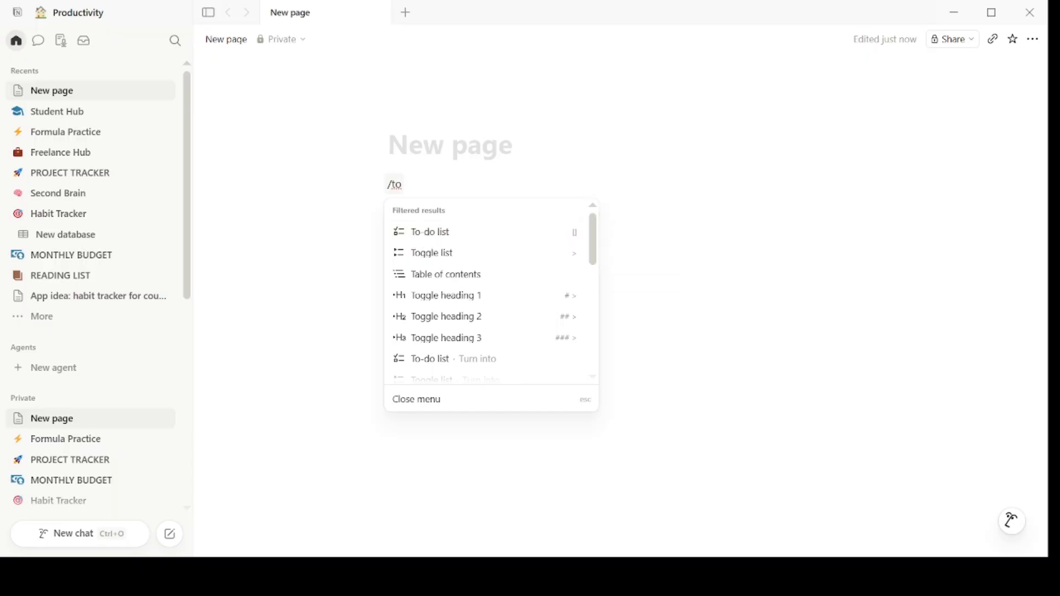
key(BackSpace)
key(BackSpace)
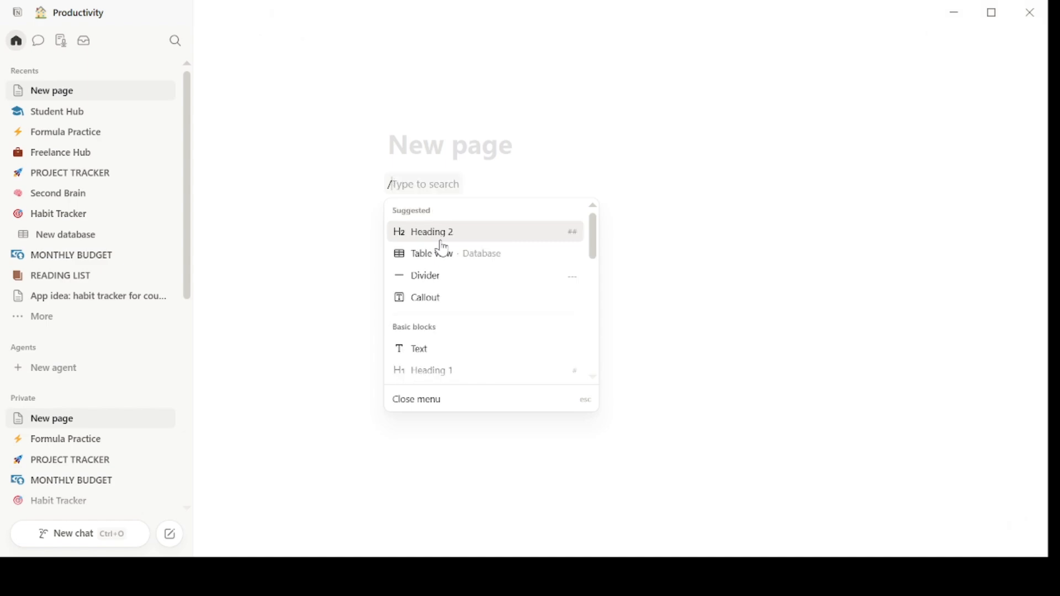
text(h2)
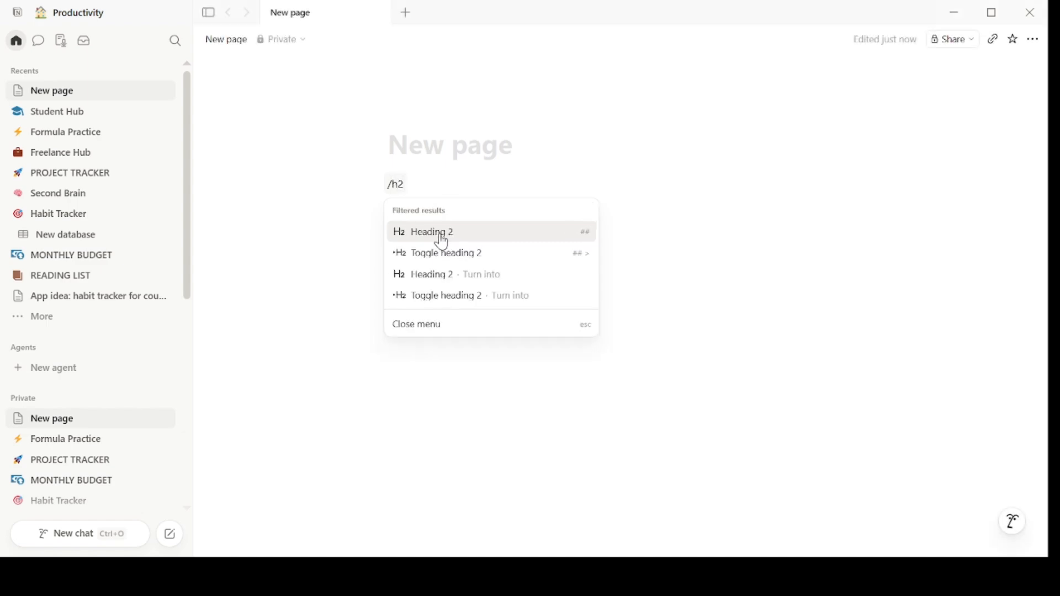
key(BackSpace)
key(BackSpace)
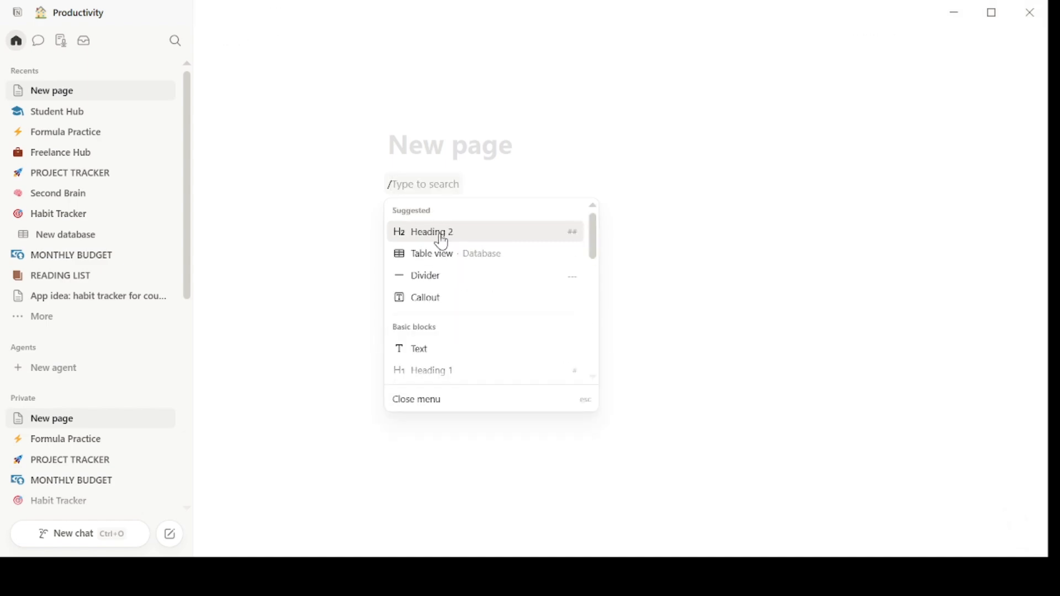
text(table)
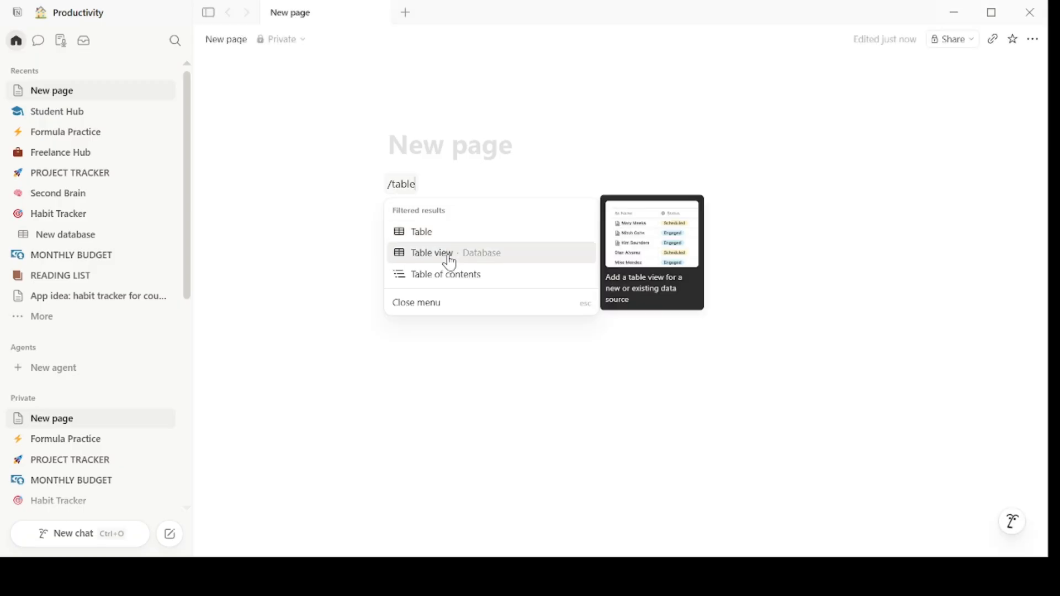
click(449, 255)
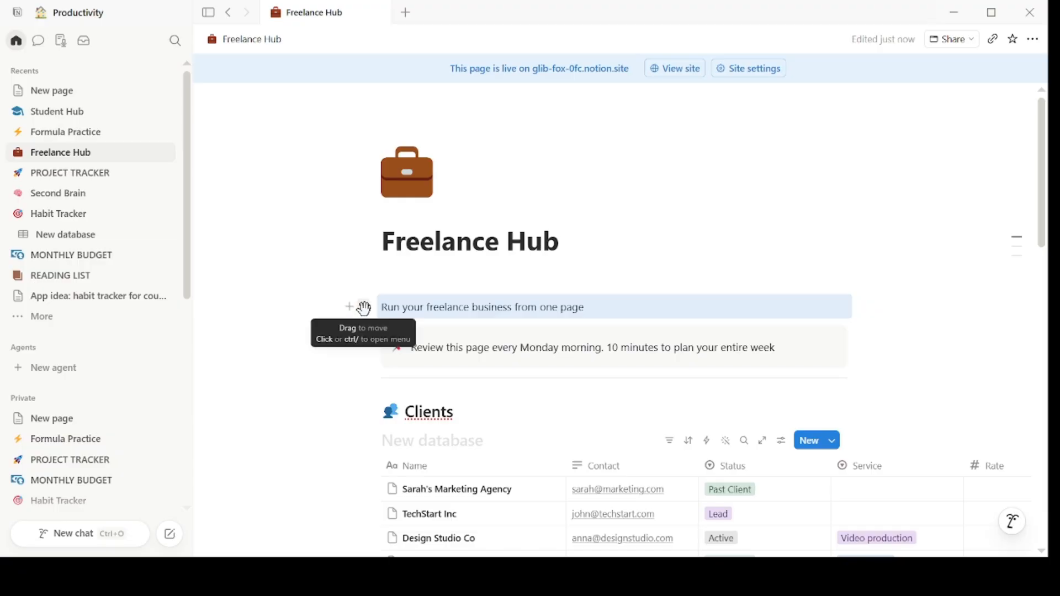
- Reposition the 'Run your freelance business from one page' block below the callout and then beside it as a column
drag(365, 308, 371, 374)
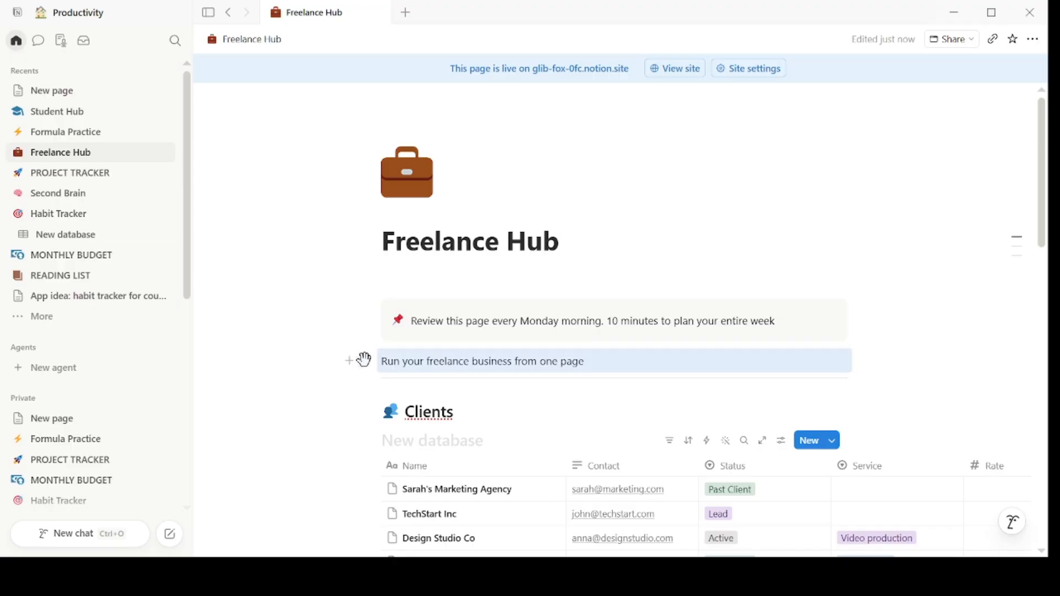
drag(364, 360, 879, 315)
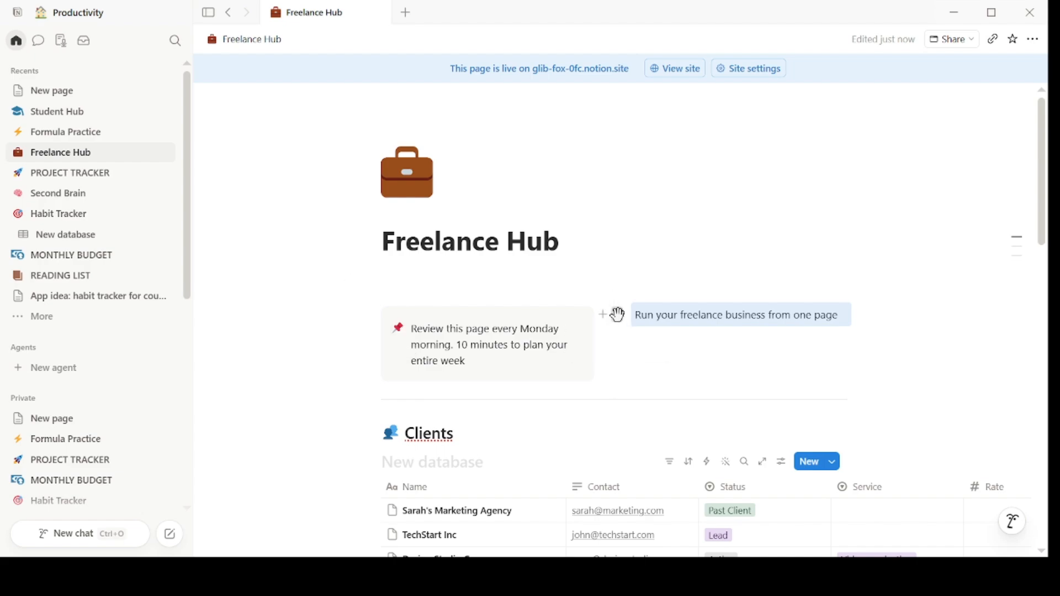
drag(618, 312, 452, 288)
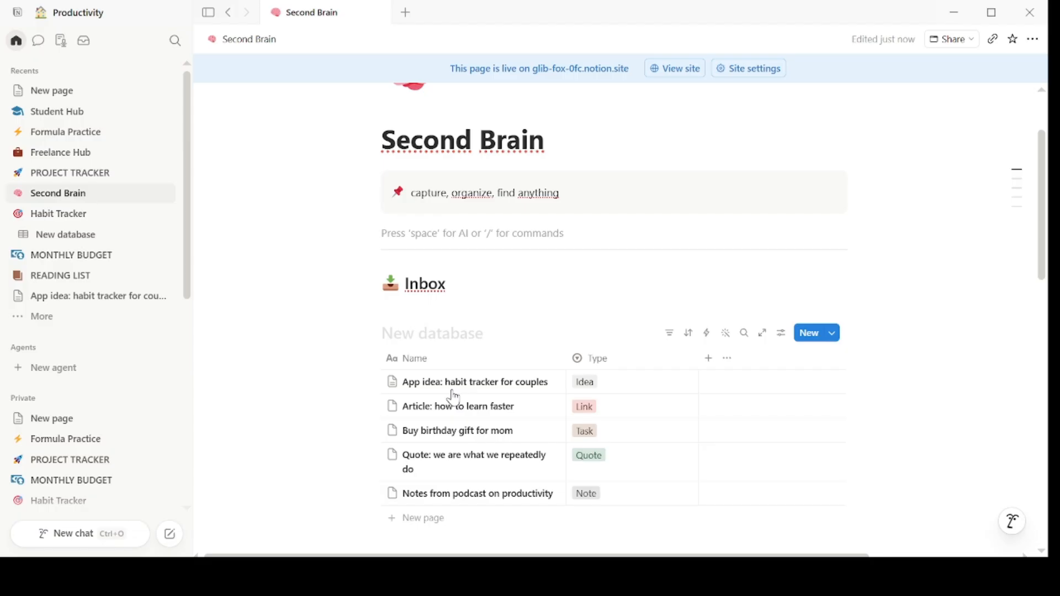
- Insert a linked view of the Freelance Hub Projects data source below the Second Brain callout
text(/)
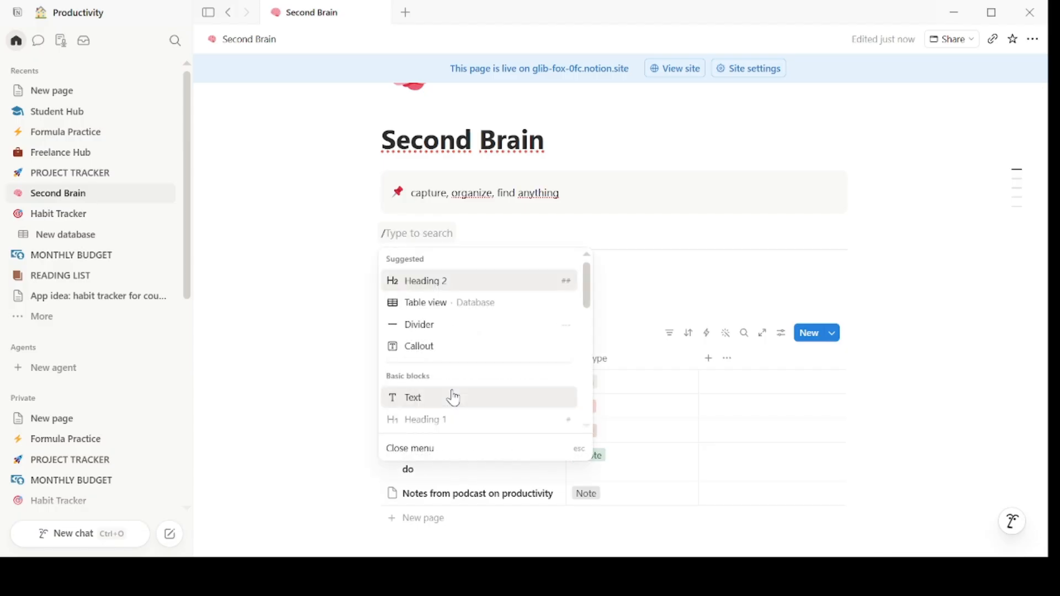
text(lin)
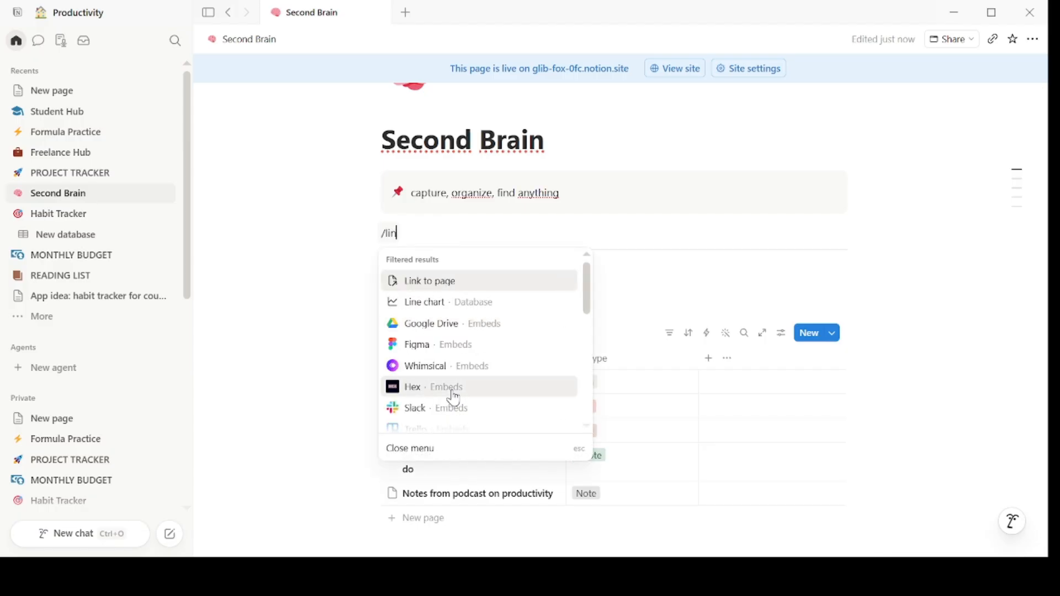
text(ked)
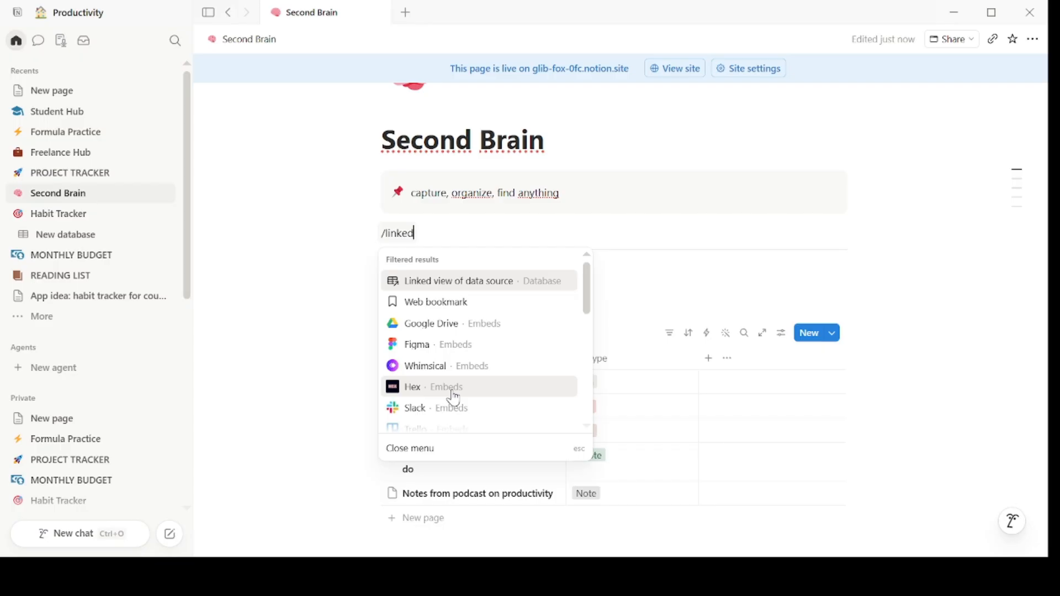
click(472, 283)
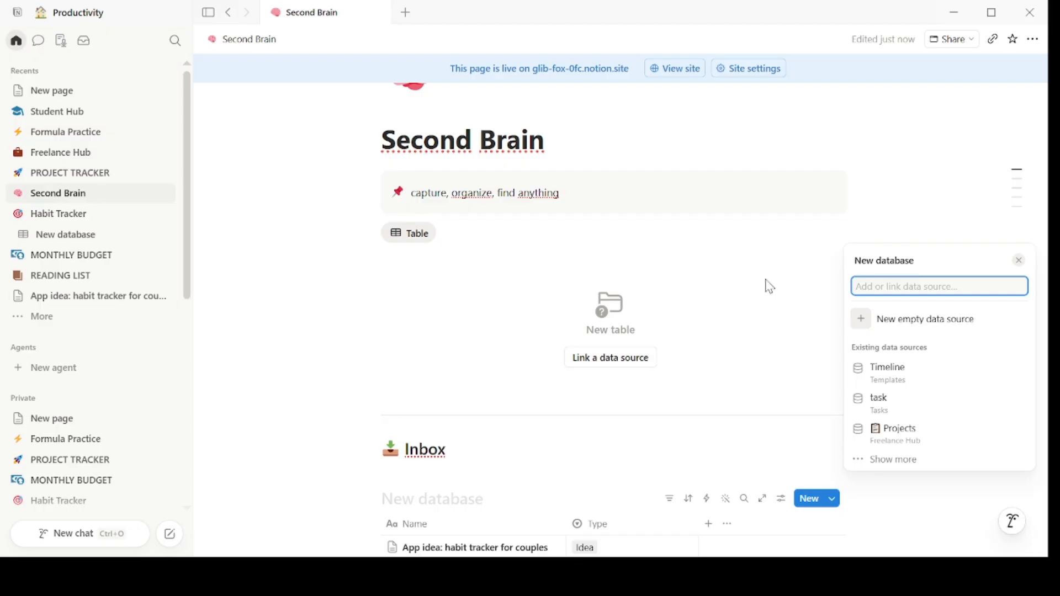
click(917, 445)
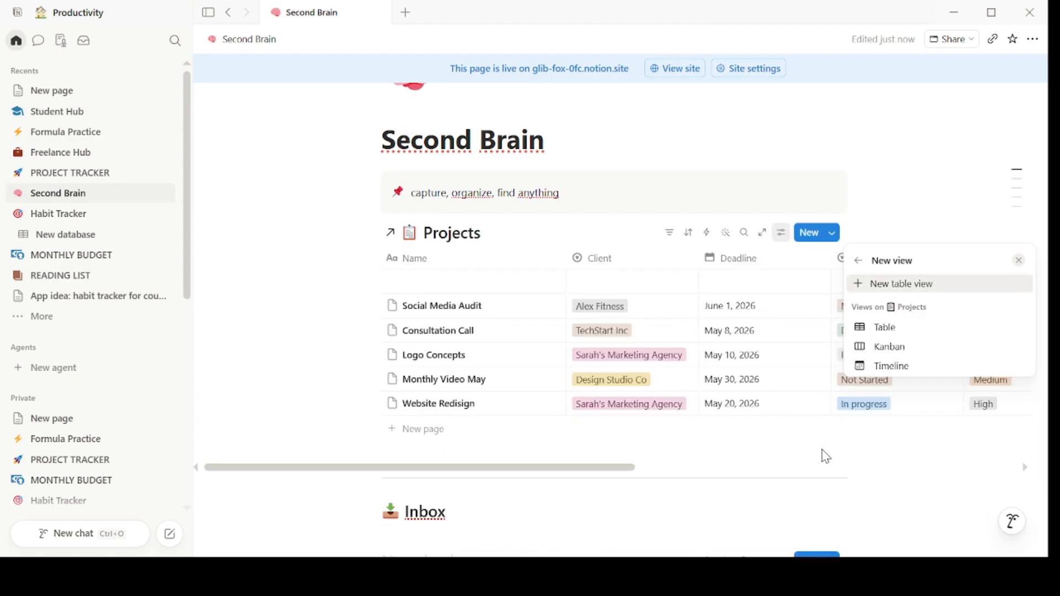
click(823, 454)
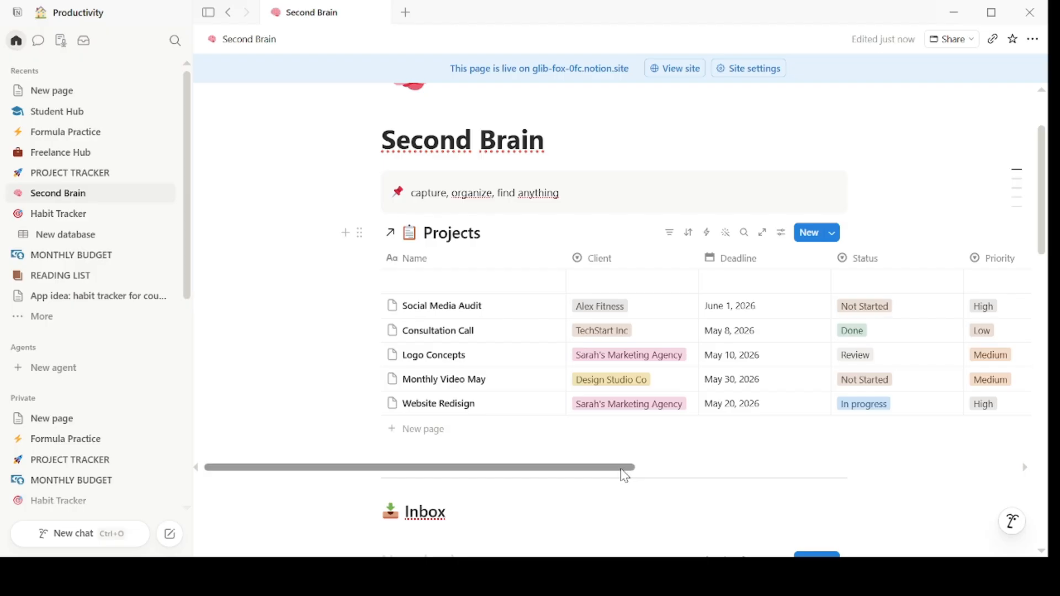
mouse_move(621, 470)
mouse_down()
mouse_move(818, 478)
mouse_move(639, 476)
mouse_up()
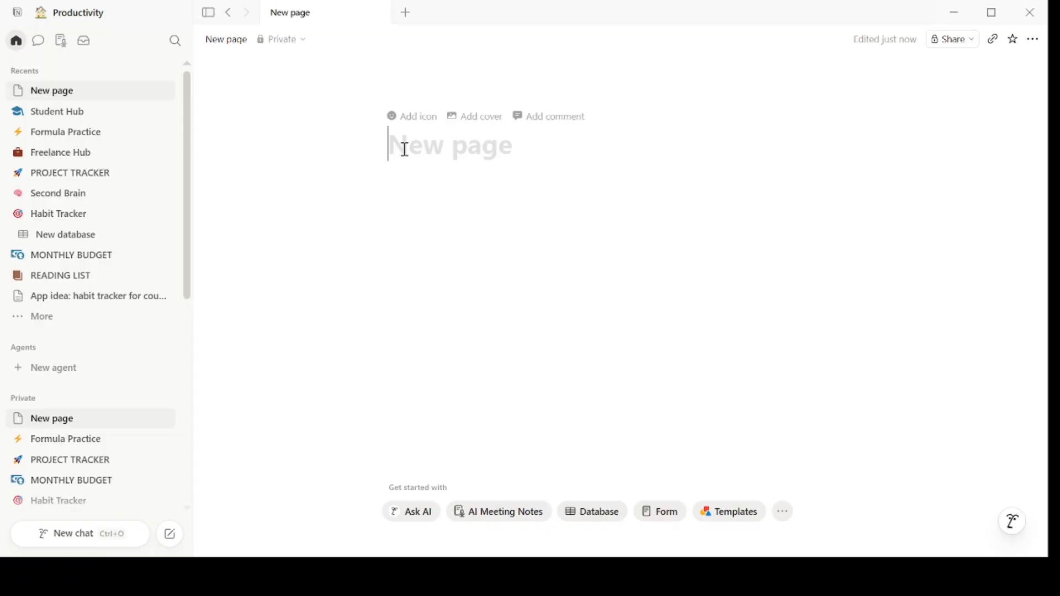
- Add a Toggle heading 2 named 'title' on the new page
key(Return)
text(/)
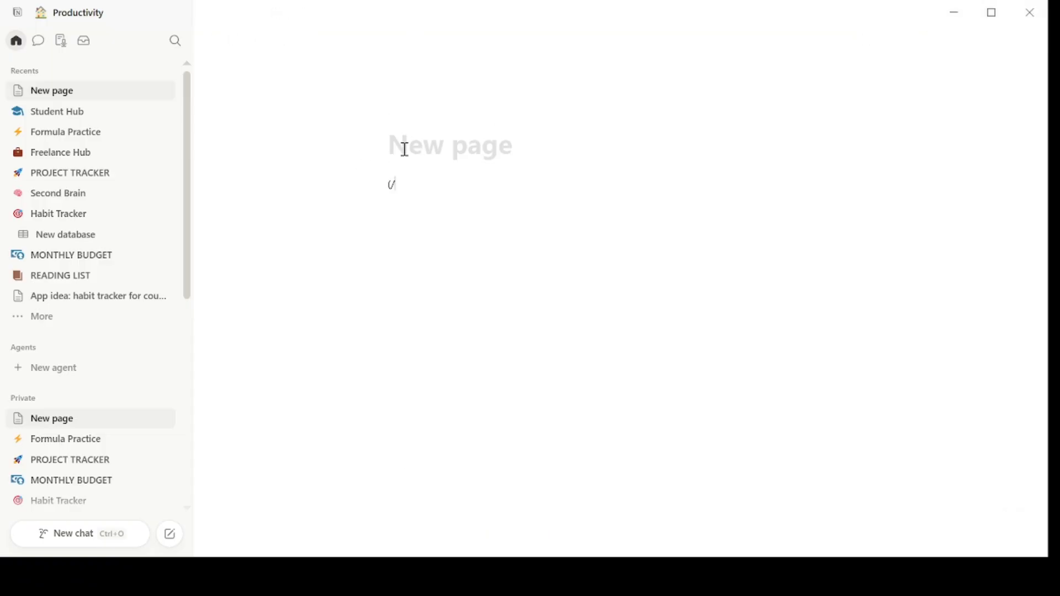
key(BackSpace)
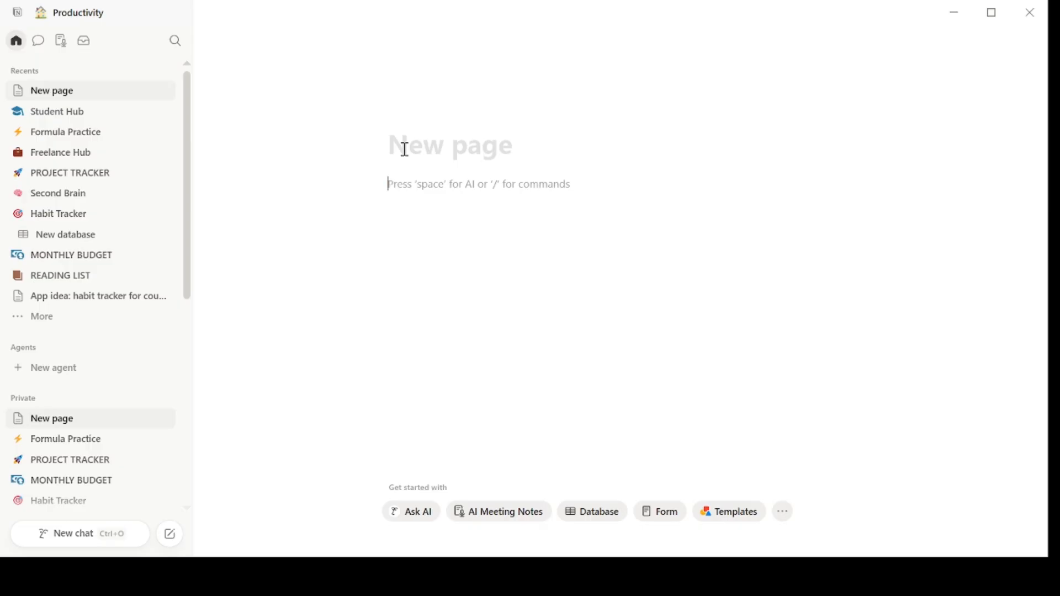
text(/)
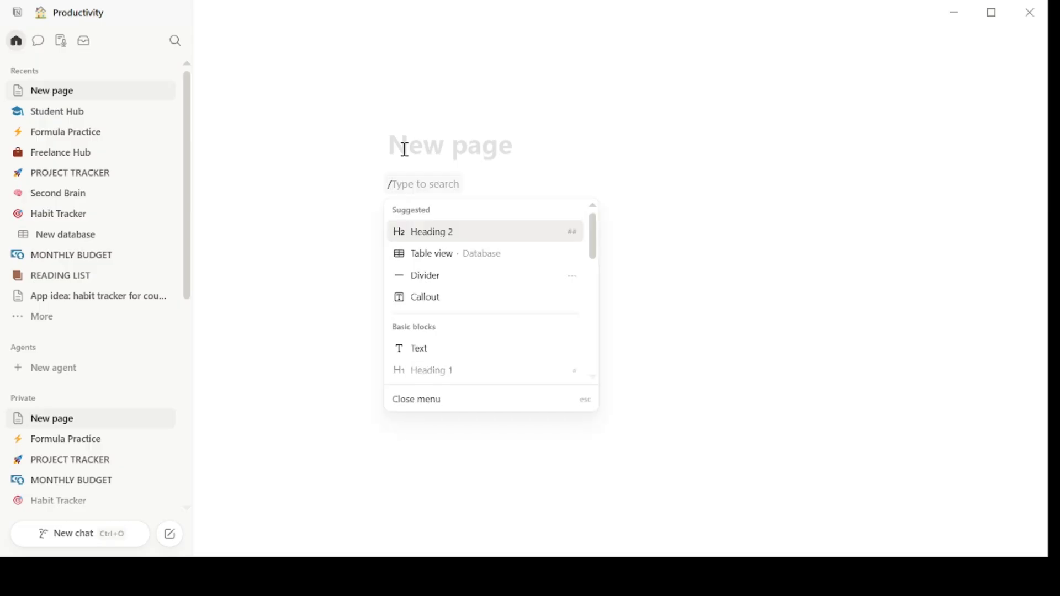
text(tog)
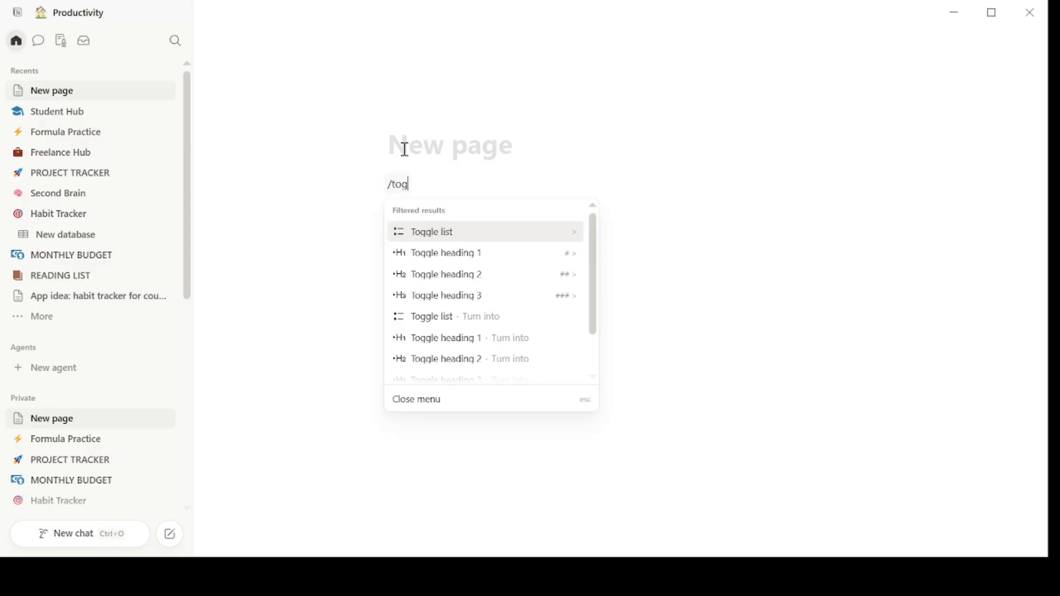
click(471, 275)
text(title)
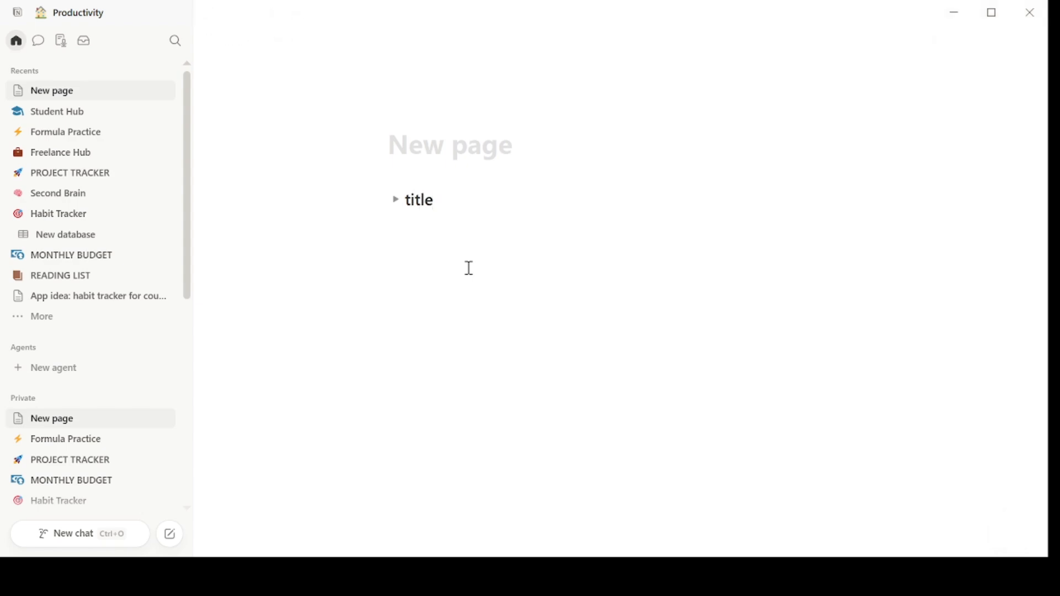
key(Return)
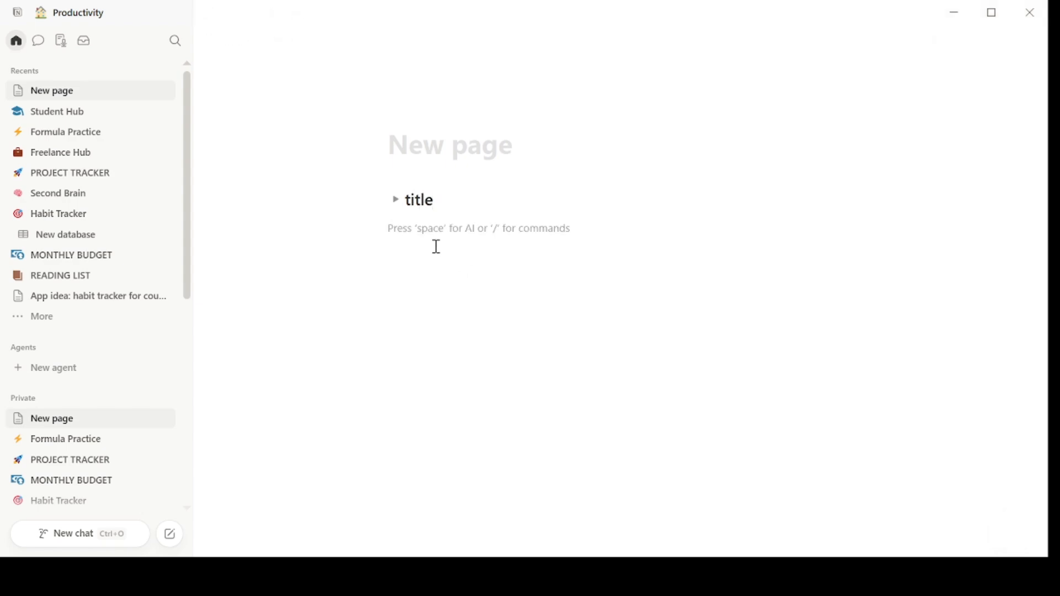
- Open the 'title' toggle, write 'hi' inside it, and fold the toggle closed
click(395, 201)
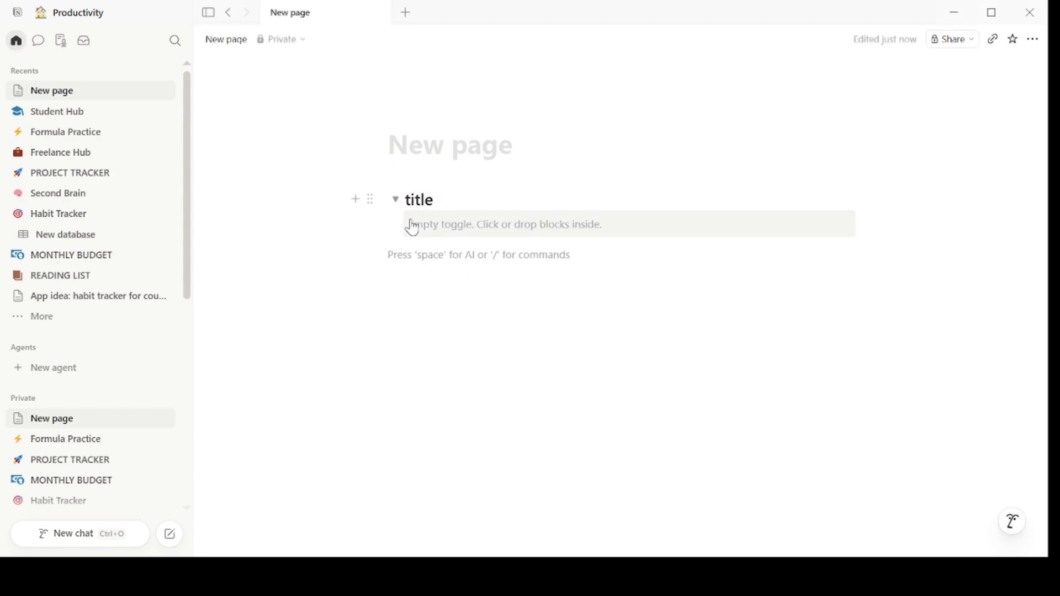
click(426, 226)
text(hi)
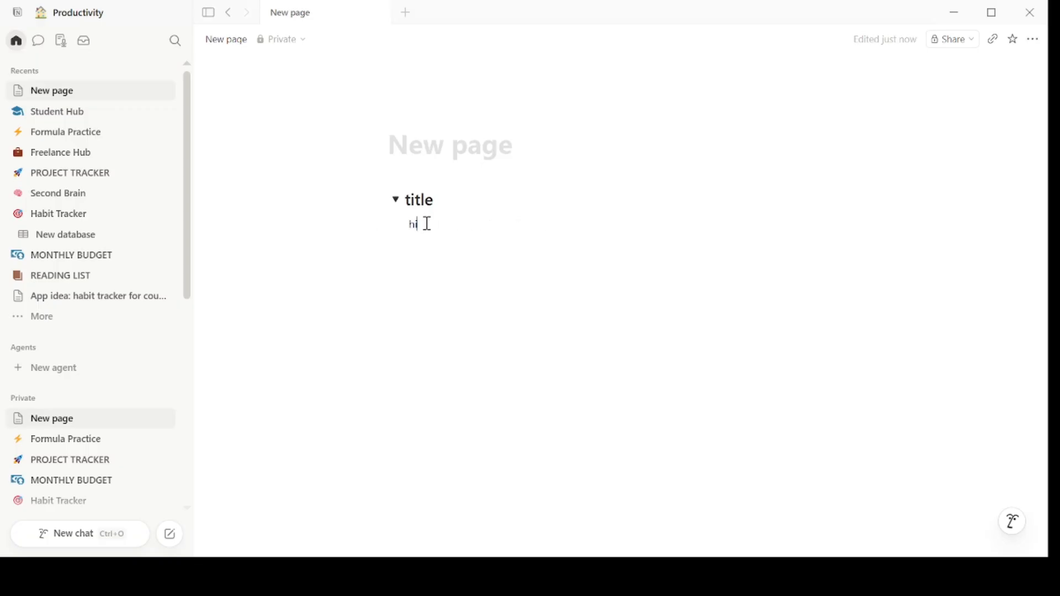
key(Return)
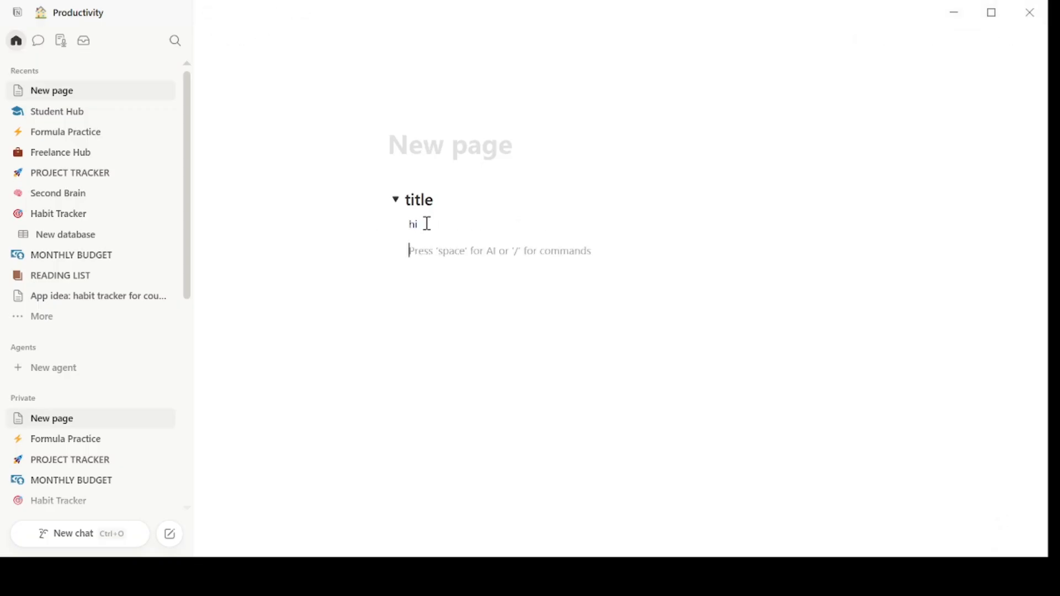
click(396, 200)
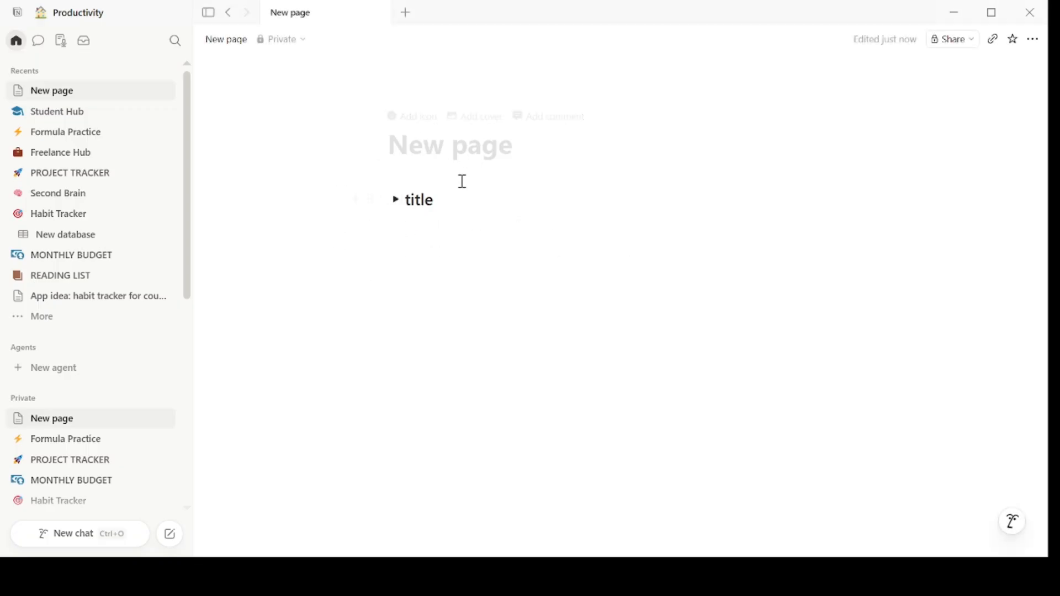
click(396, 200)
click(396, 200)
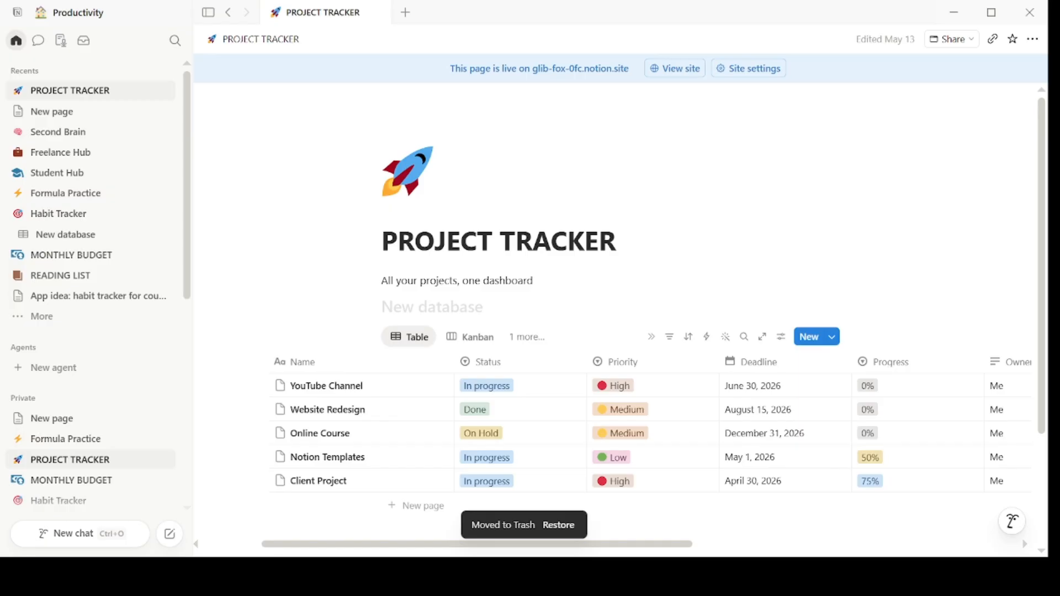
- Create a new page template for the project tracker database titled 'New Project'
click(831, 337)
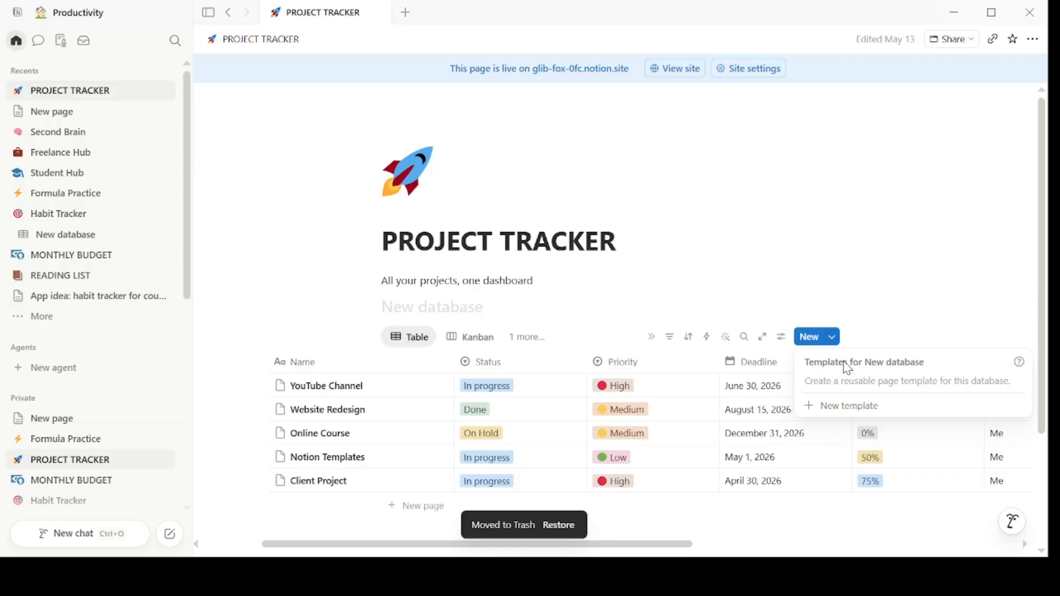
click(856, 411)
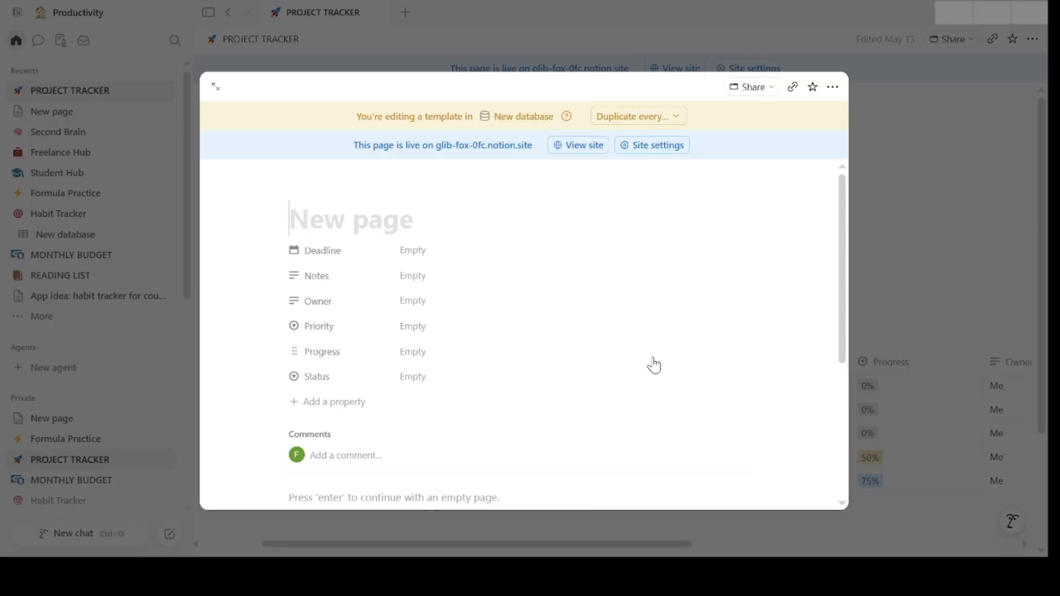
text(N)
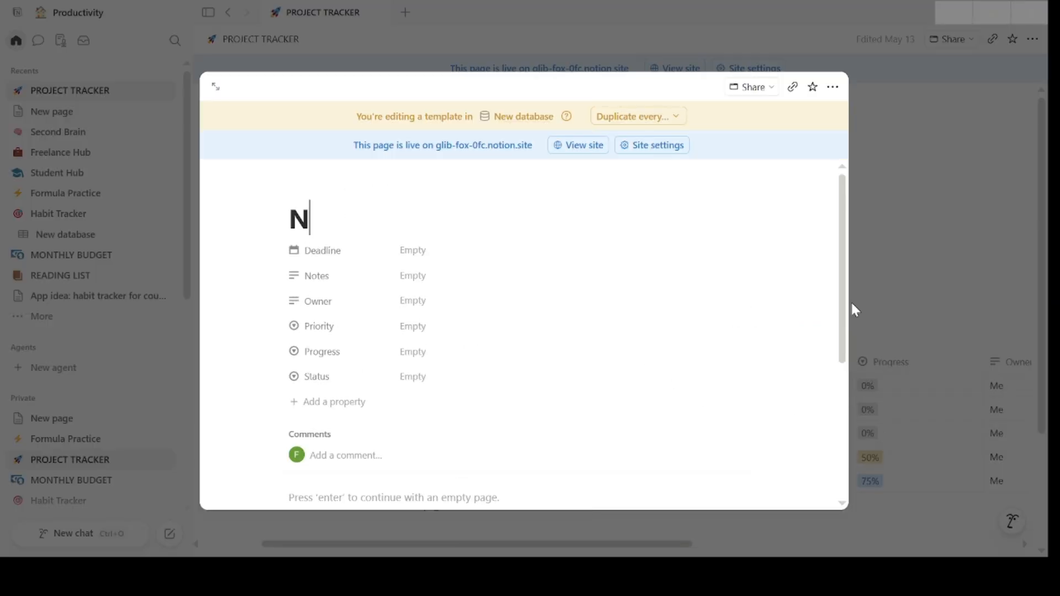
text(ew Project)
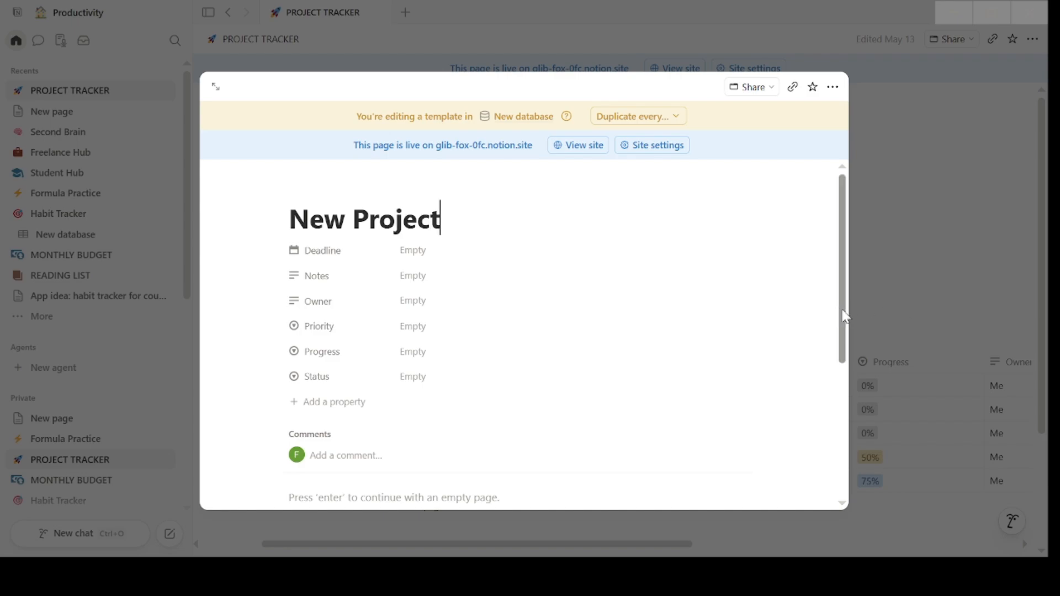
- Add a Heading 2 titled 'Objetives' in the body of the 'New Project' template
drag(841, 313, 850, 399)
click(443, 329)
text(q)
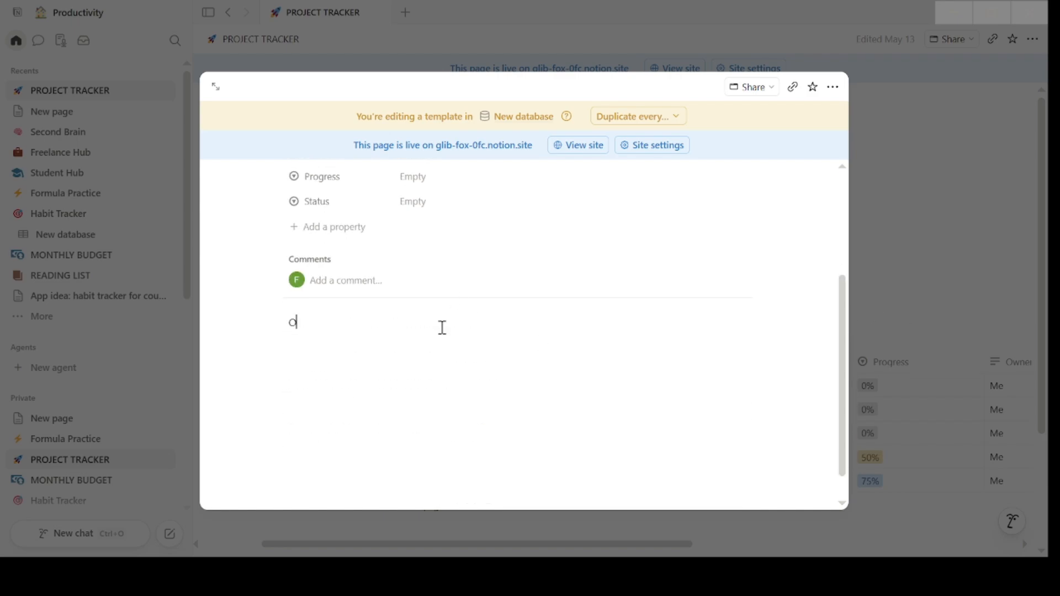
text(bjetives)
key(BackSpace)
key(BackSpace)
key(BackSpace)
key(BackSpace)
key(BackSpace)
key(BackSpace)
key(BackSpace)
key(BackSpace)
key(BackSpace)
text(/)
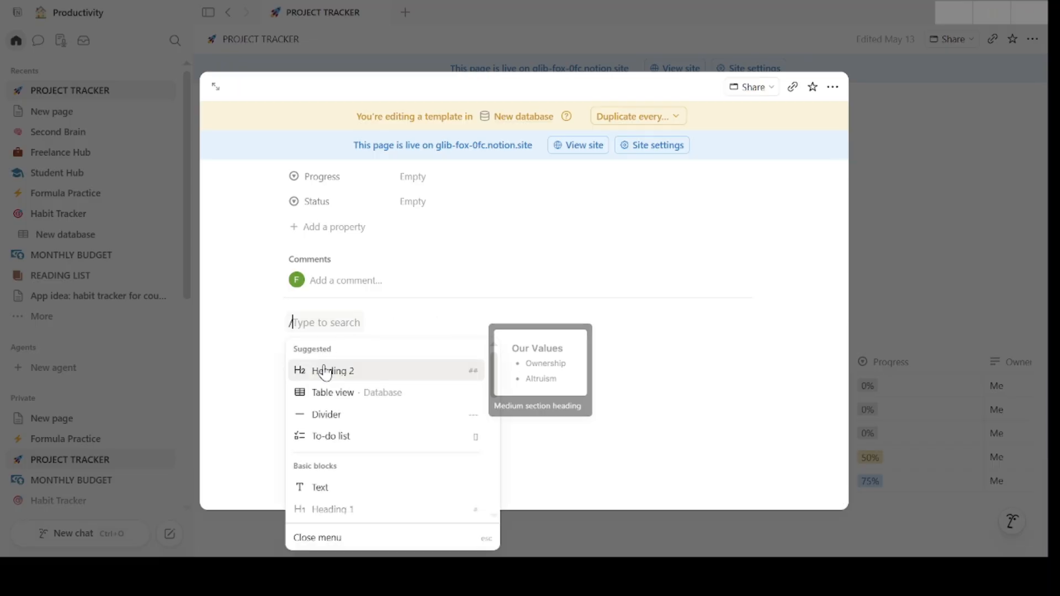
click(326, 371)
text(Objetives)
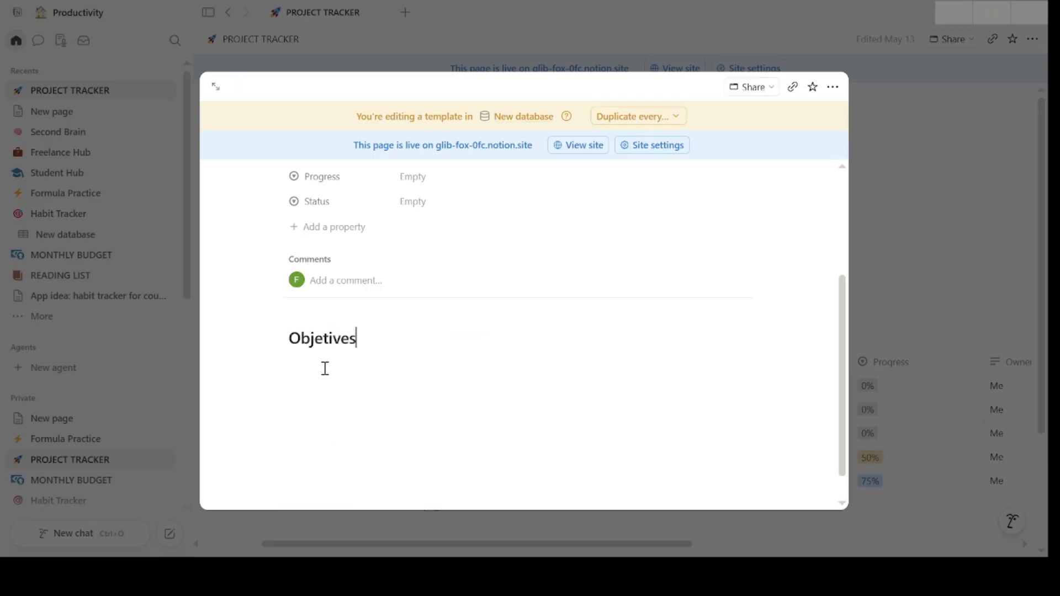
- Add a to-do list under the heading with items 'Objetive1', 'Objetive2' and 'Objetive3'
key(Return)
text(/)
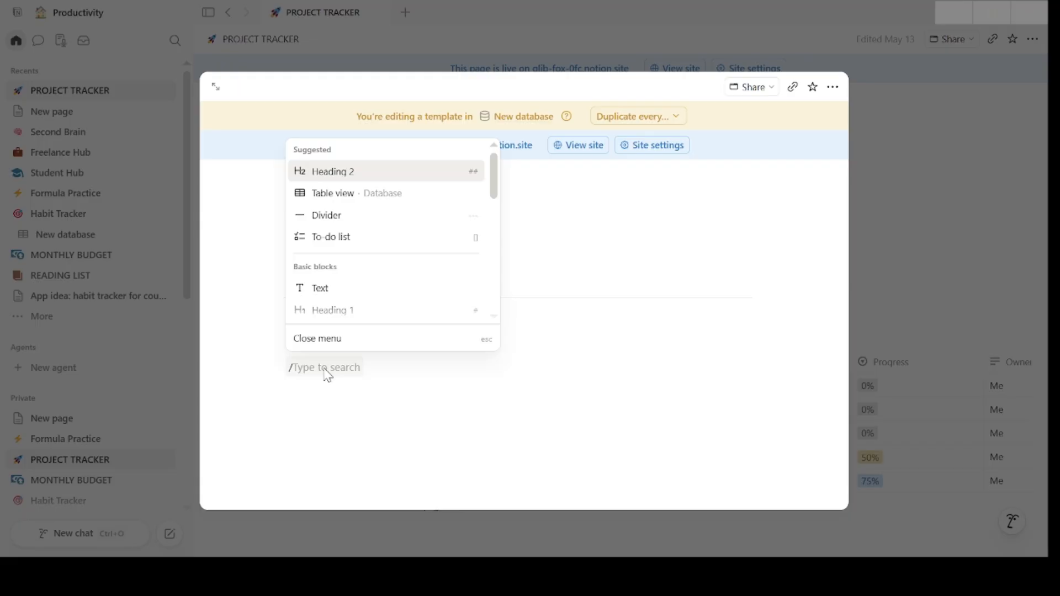
click(355, 236)
text(Objetiv)
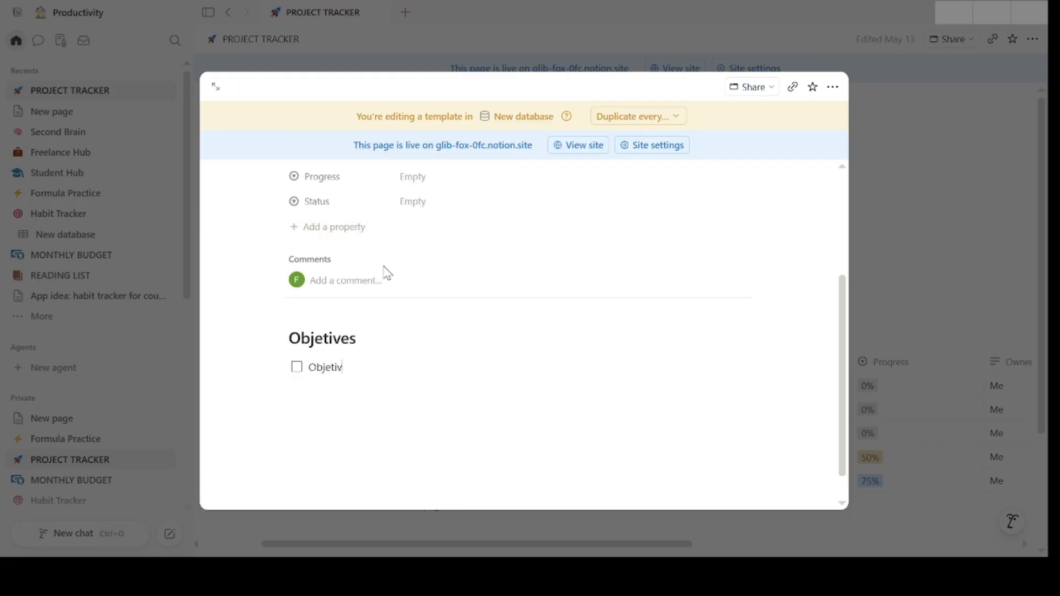
text(e1)
key(Return)
text(Objetive2)
key(Return)
text(Objetive)
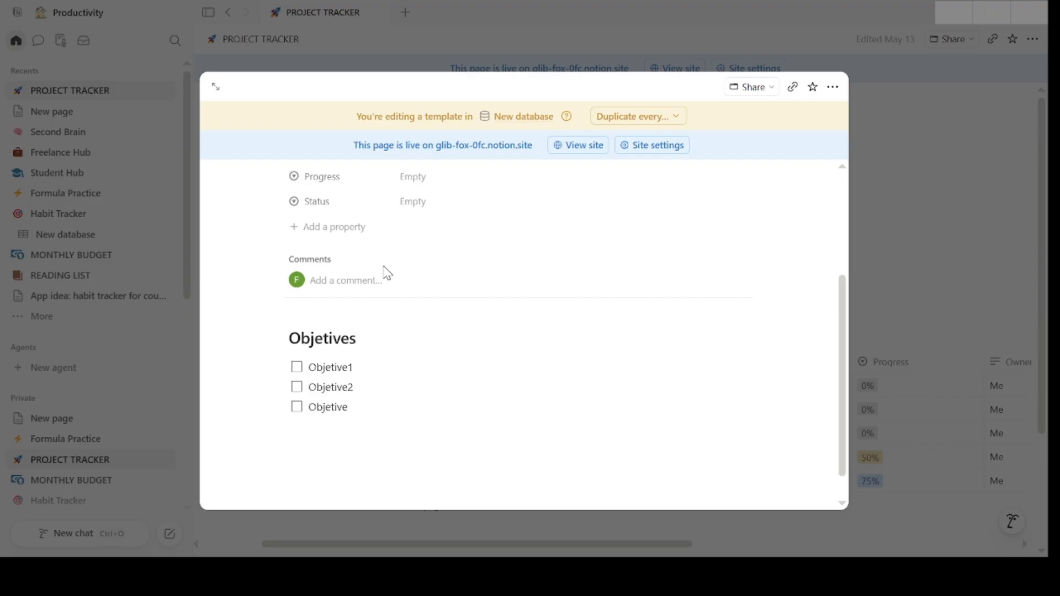
text(3)
- Add a Heading 2 titled 'Notes' followed by the pasted line 'Add your notes here'
key(Return)
key(Return)
text(/)
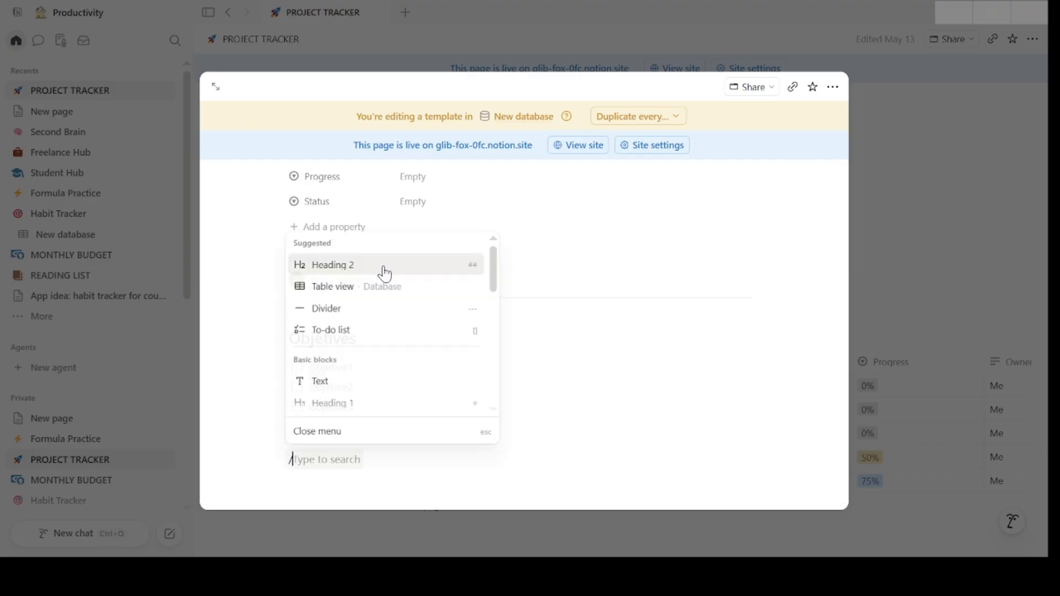
key(Return)
text(not)
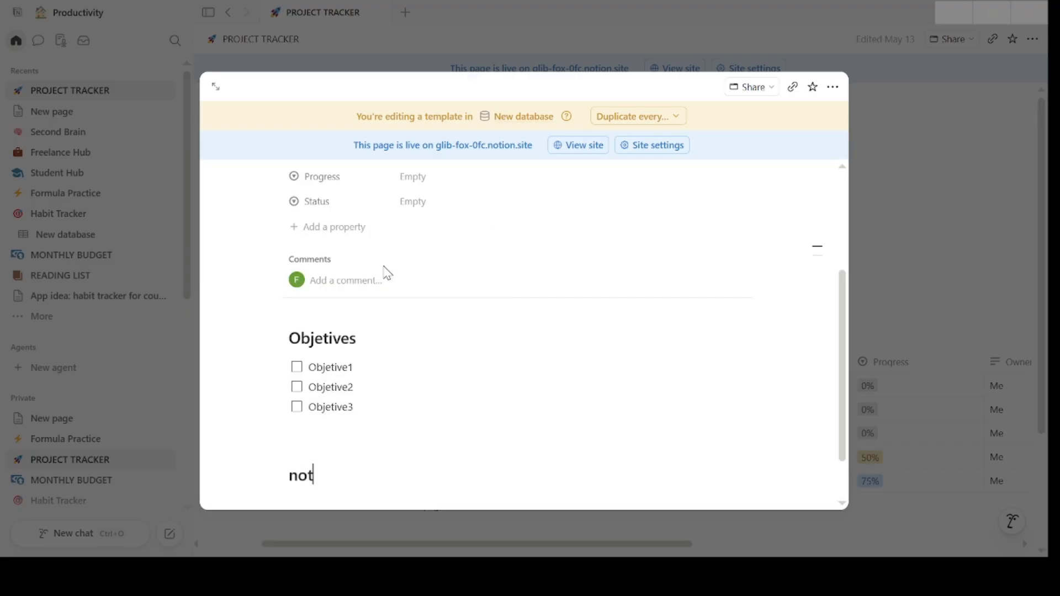
key(BackSpace)
key(BackSpace)
key(BackSpace)
text(Notes)
key(Return)
text(Add your notes here)
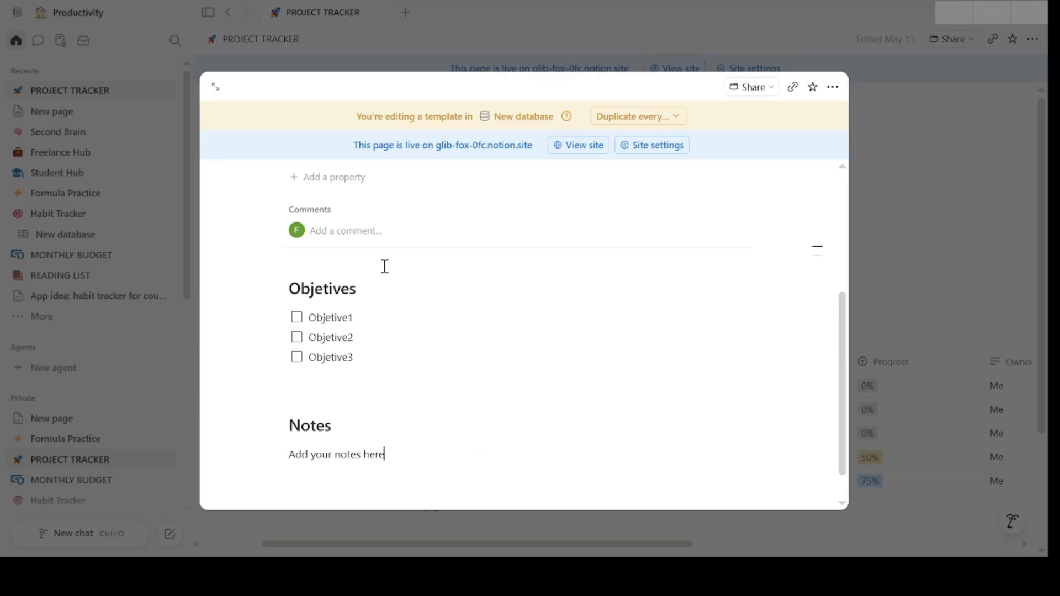
key(Return)
- Close the template editor and create a new project page from the 'New Project' template
click(855, 248)
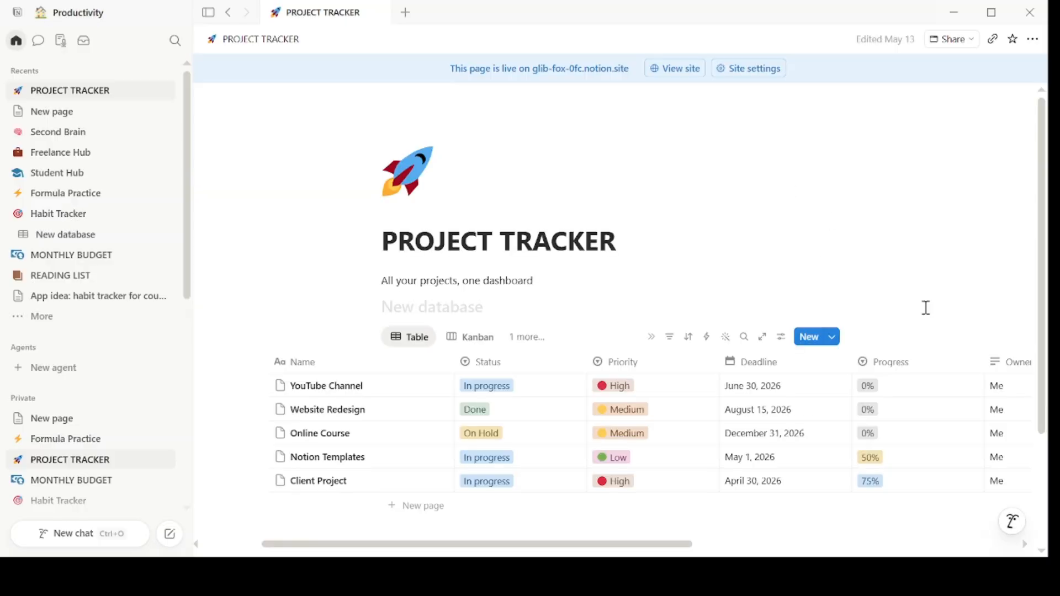
click(832, 338)
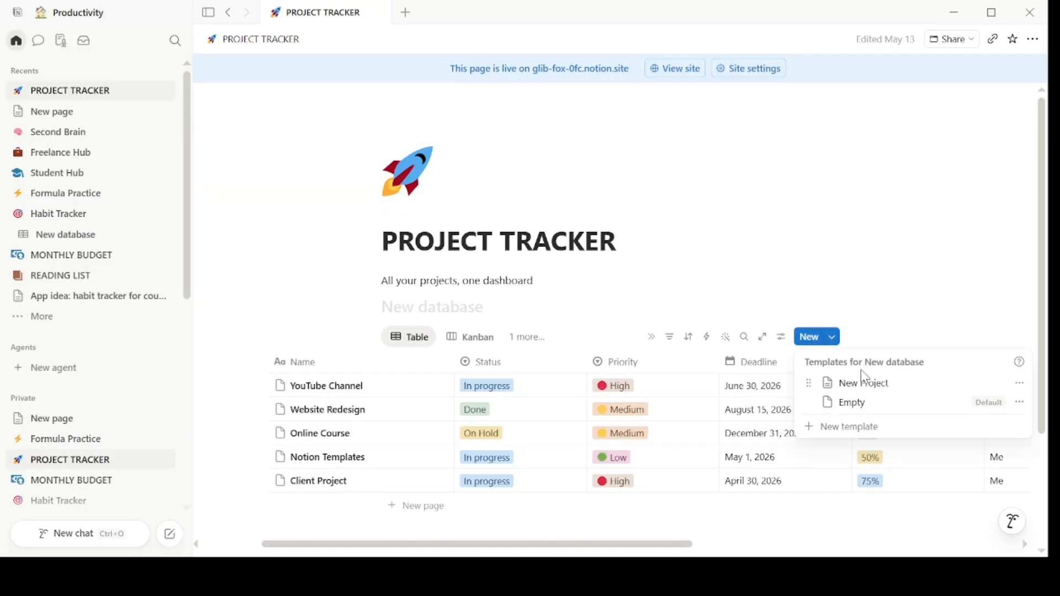
click(864, 381)
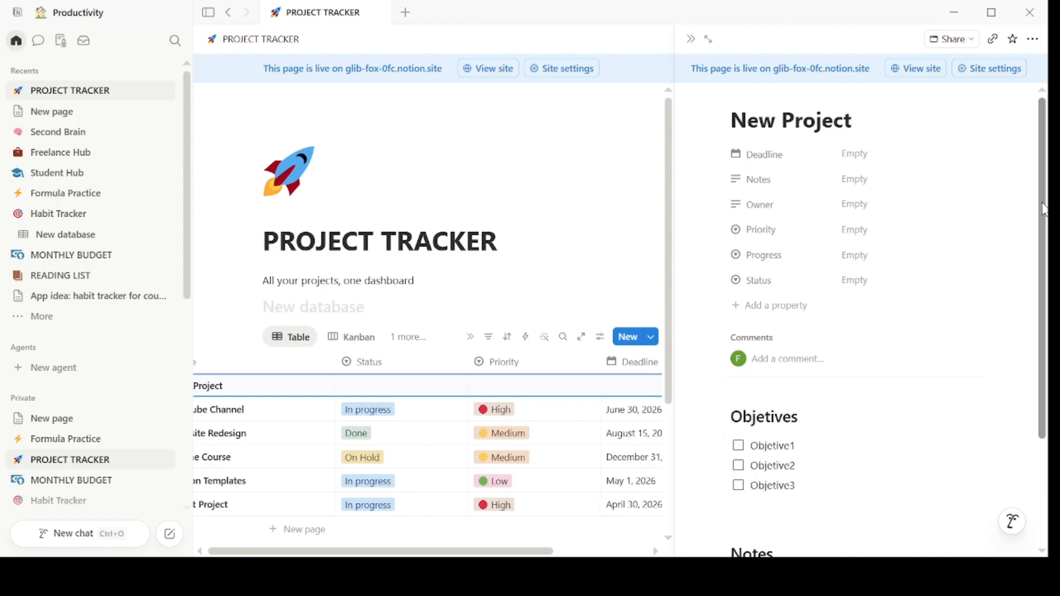
- Tick the 'Objetive1' to-do on the new project page and place the cursor in the notes line
scroll(747, 309, down, 3)
click(738, 301)
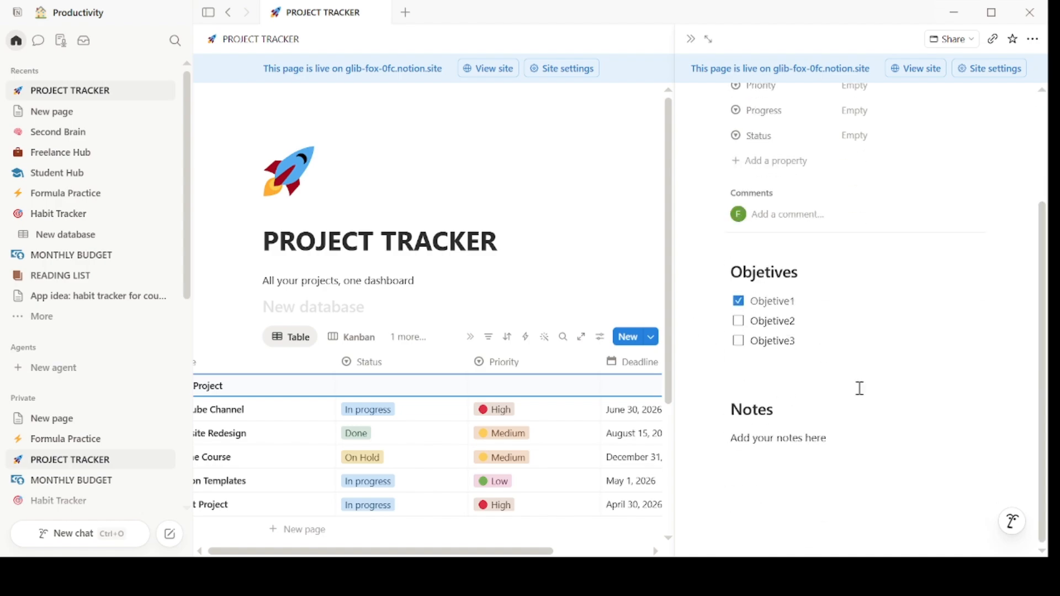
click(777, 438)
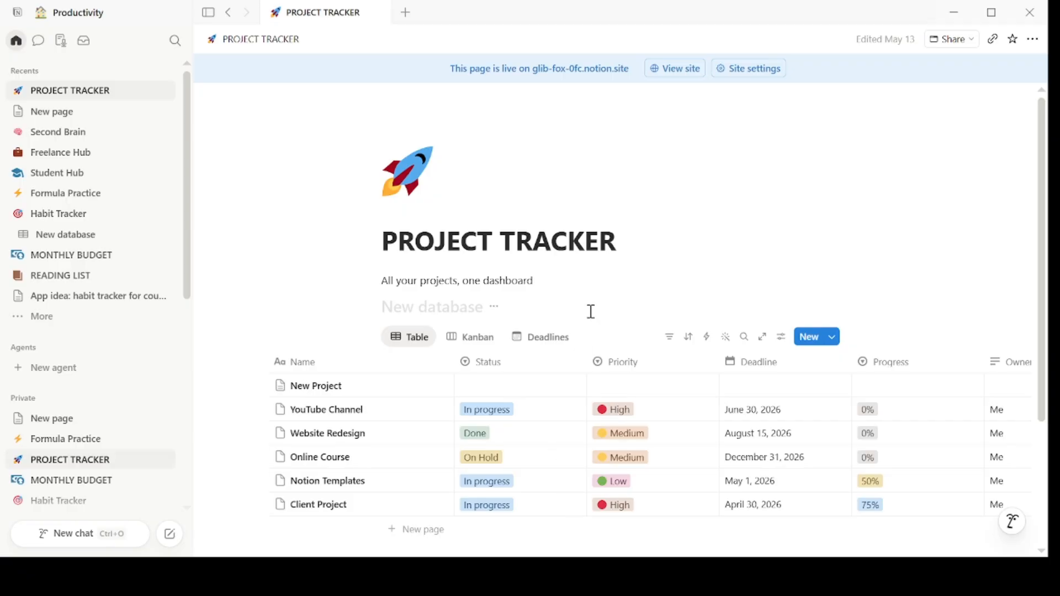
- Use the quick search to look up workspace pages with terms such as 'Habit', a client's name and 'Budg'
key(ctrl+k)
text(Habit)
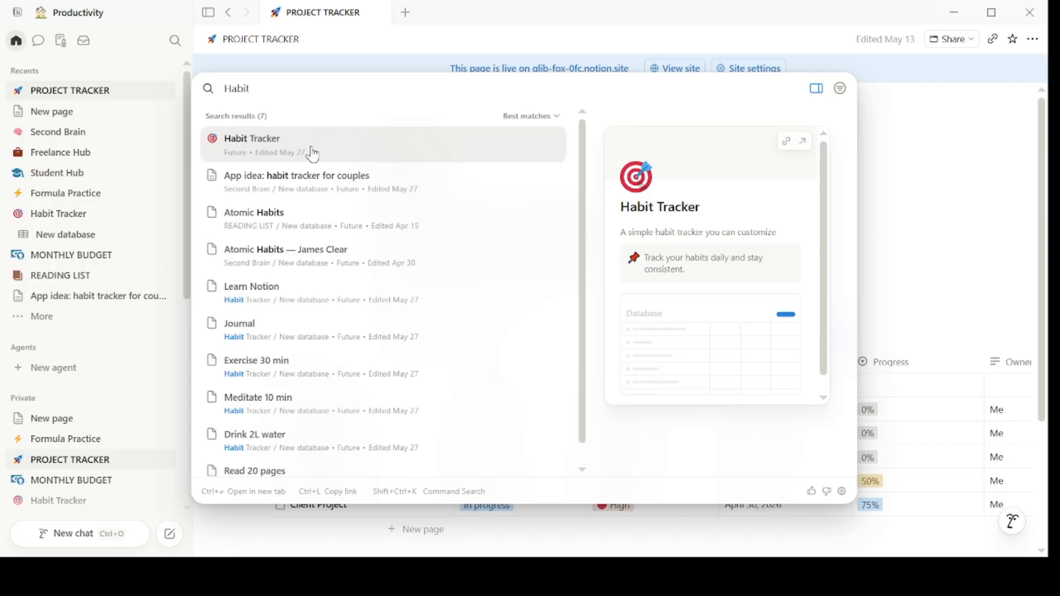
key(BackSpace)
key(BackSpace)
key(BackSpace)
key(BackSpace)
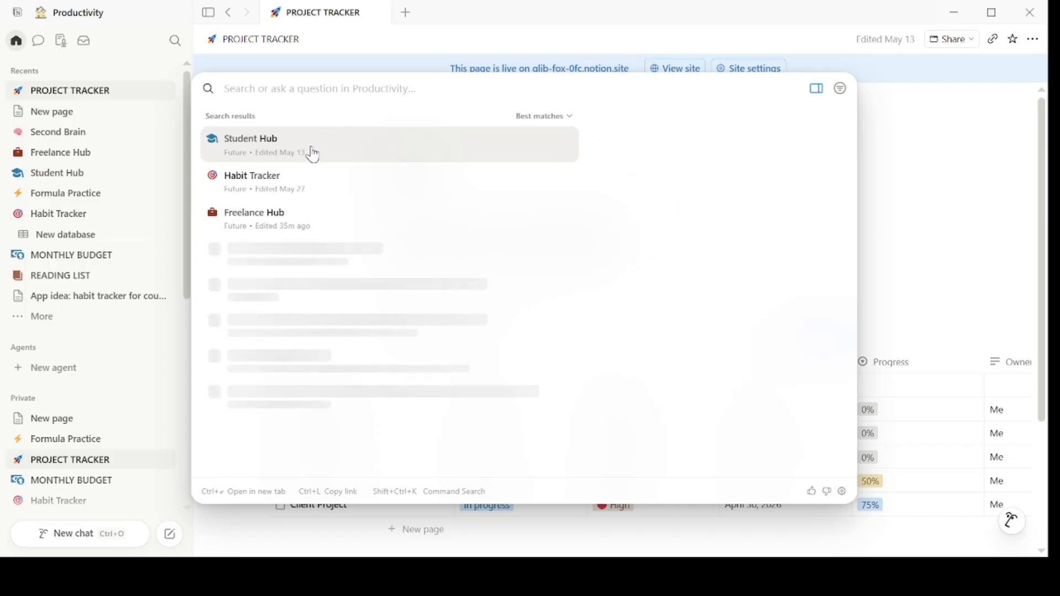
text(AR)
key(BackSpace)
key(BackSpace)
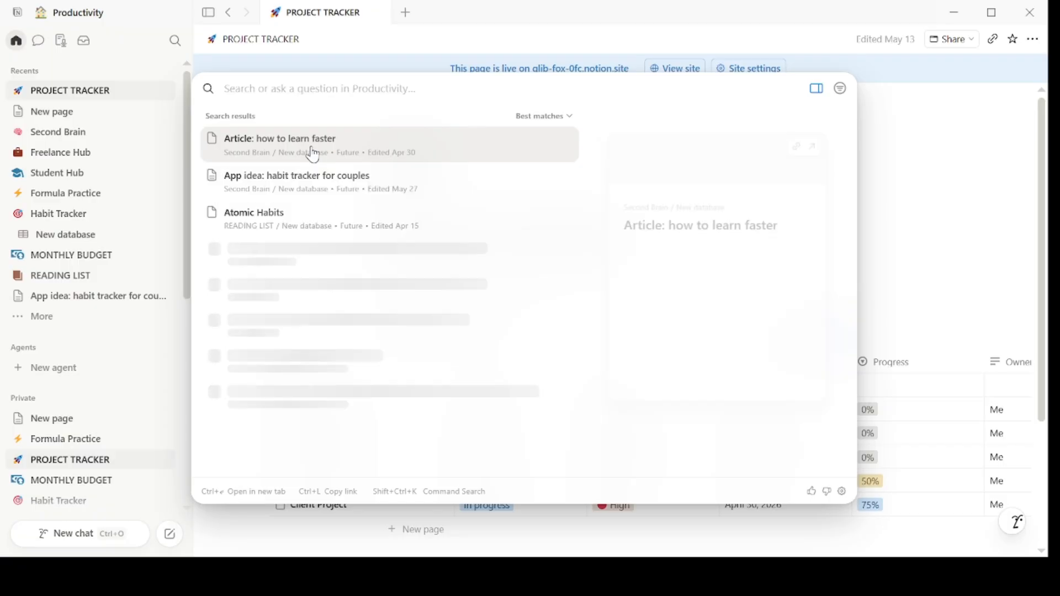
text(Sarah)
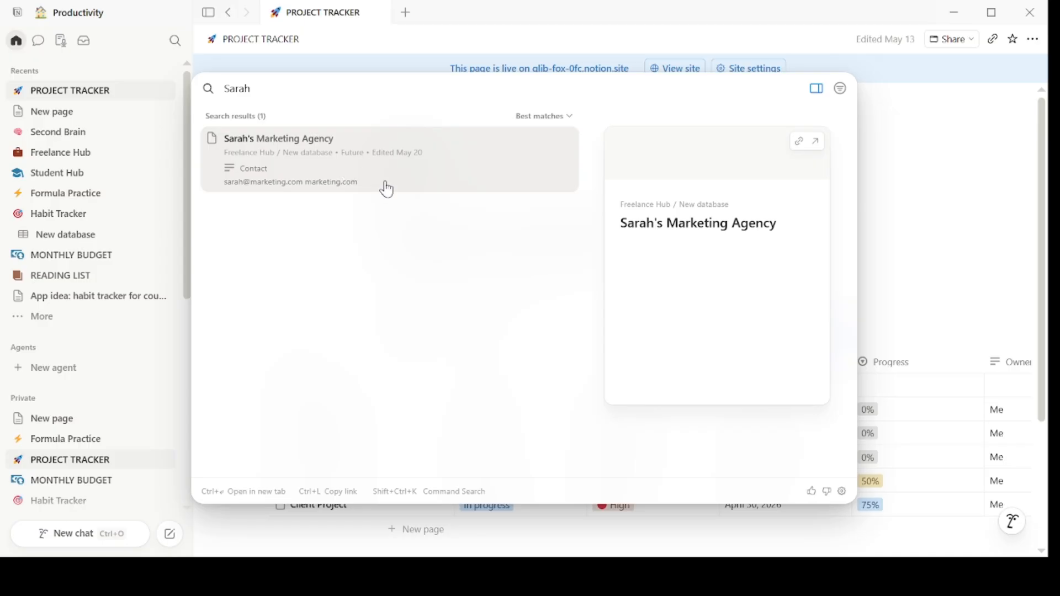
key(BackSpace)
key(BackSpace)
key(BackSpace)
key(BackSpace)
key(BackSpace)
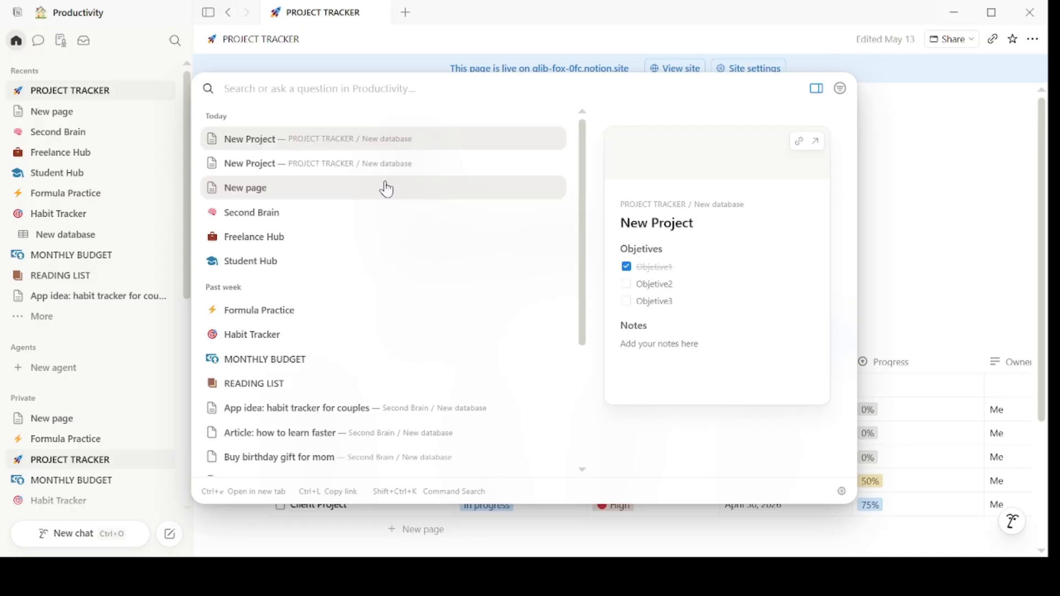
text(Budg)
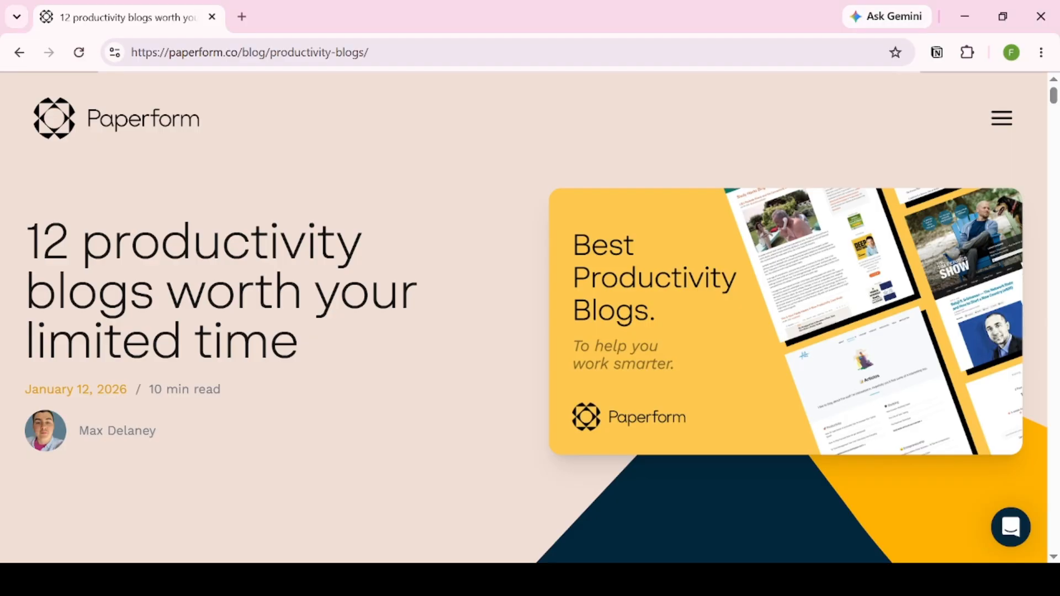
- Switch to the browser and save the '12 productivity blogs worth your limited time' article to Notion with the web clipper
click(938, 53)
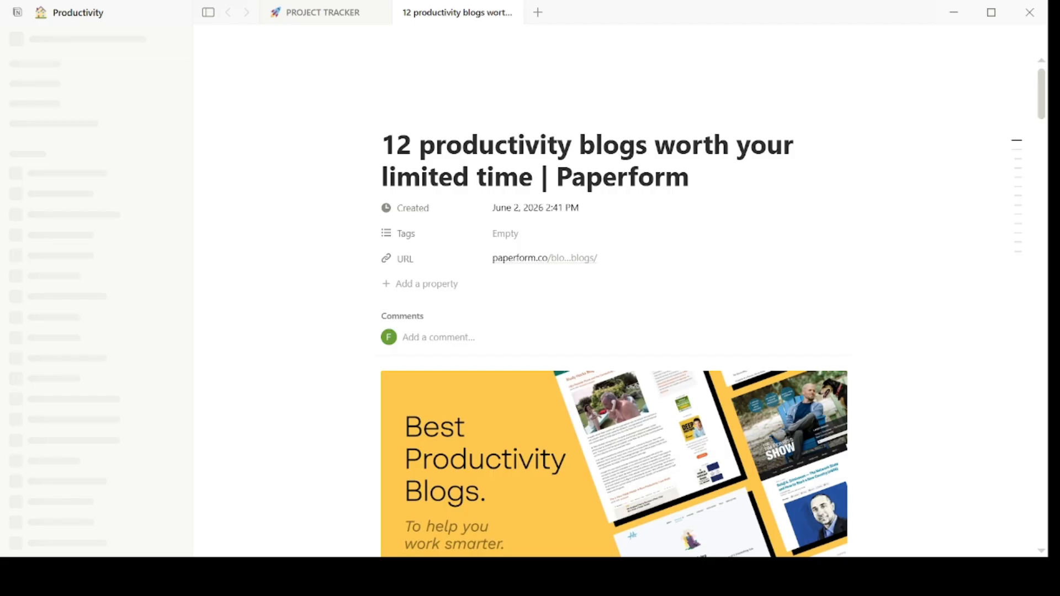
key(ctrl+t)
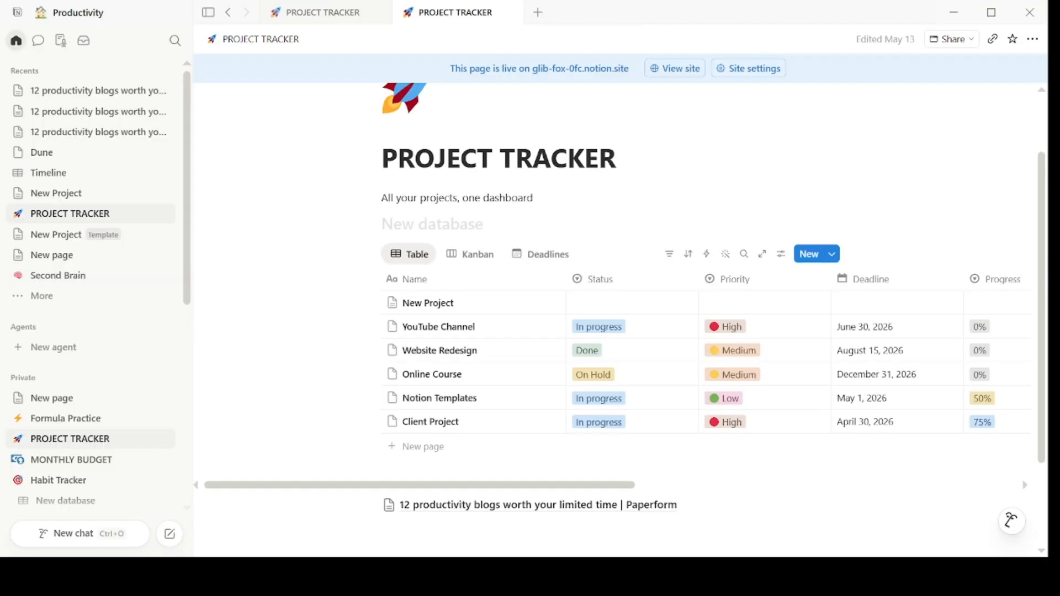
- Examine the clipped article link and the project table on the PROJECT TRACKER page
scroll(551, 281, down, 2)
scroll(551, 280, down, 1)
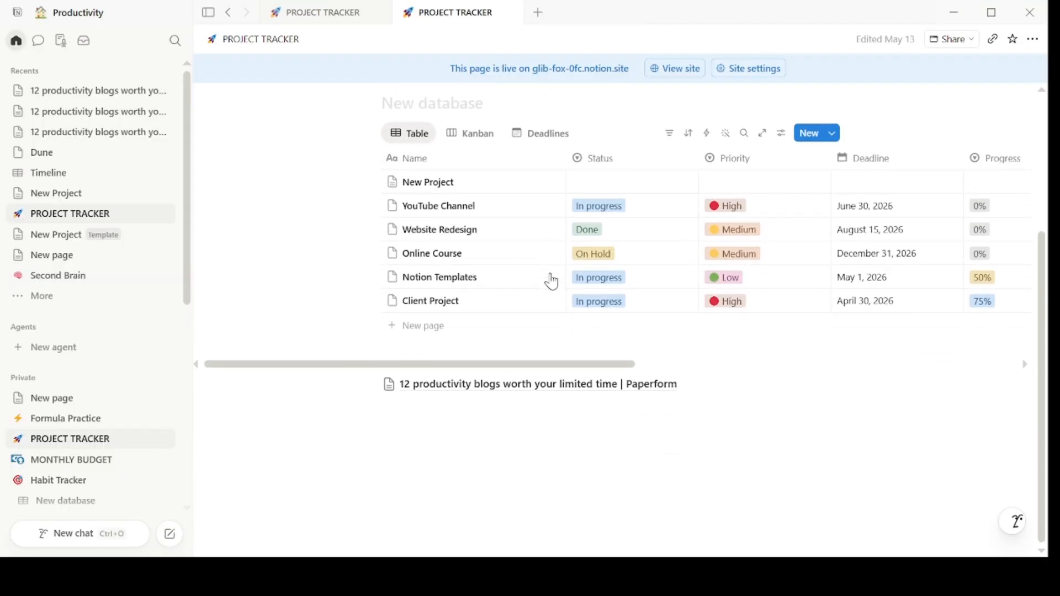
scroll(551, 281, up, 4)
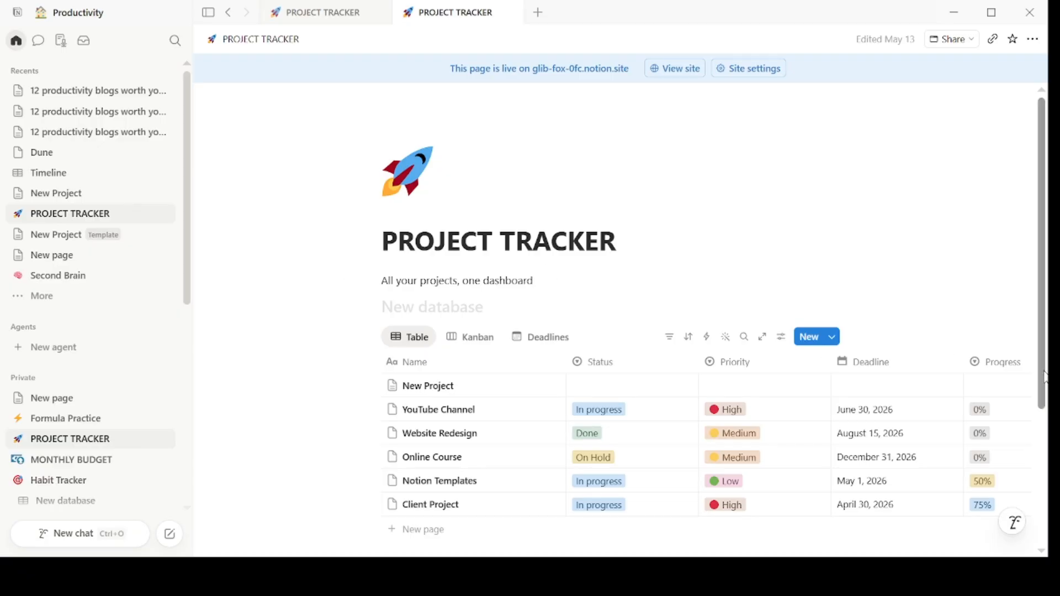
scroll(835, 454, down, 3)
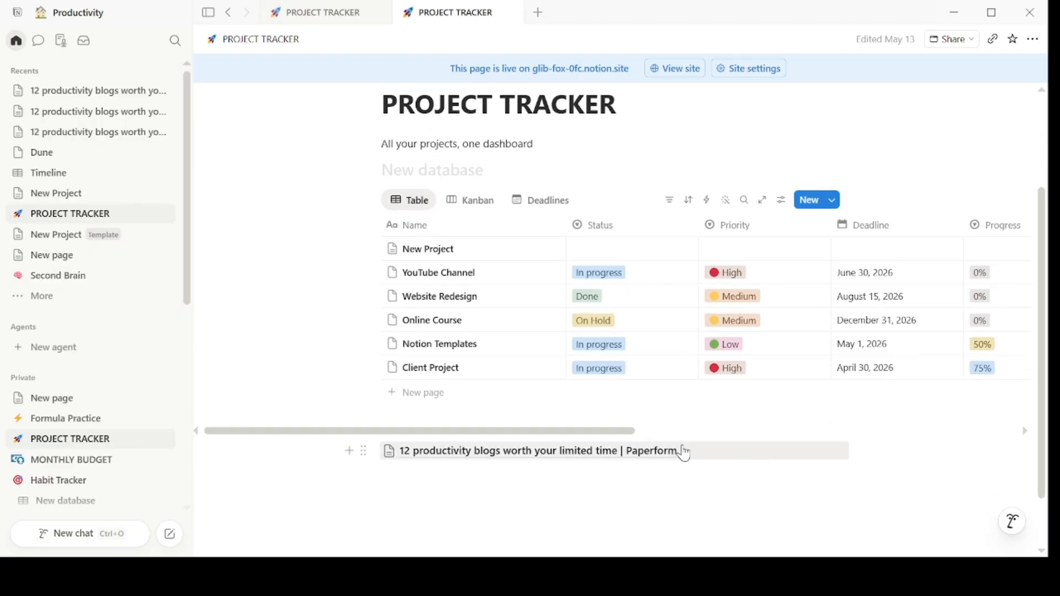
drag(620, 432, 717, 436)
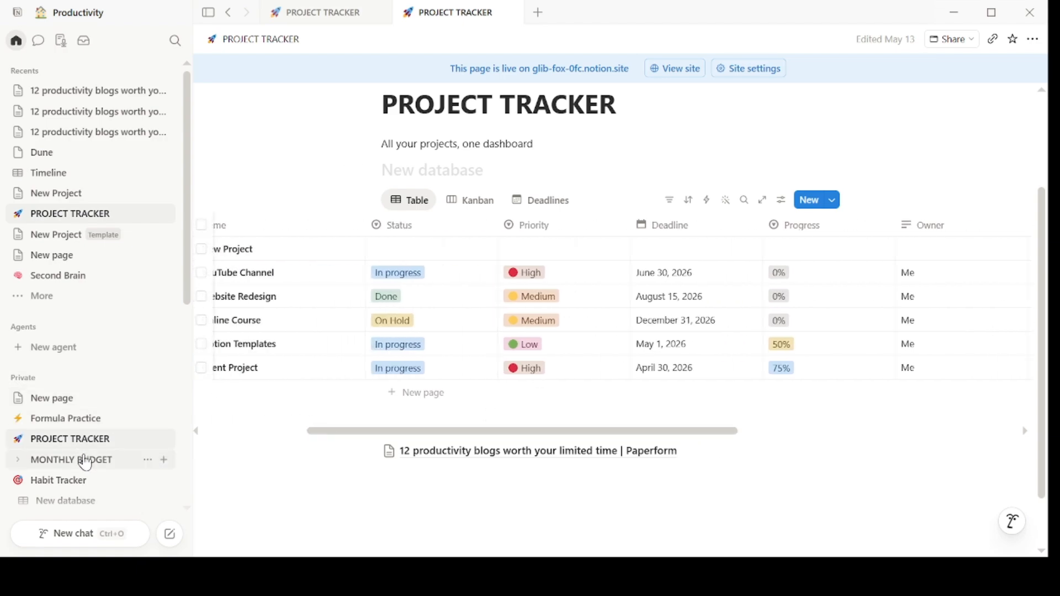
- Browse the MONTHLY BUDGET and Student Hub pages to review their layouts
click(84, 462)
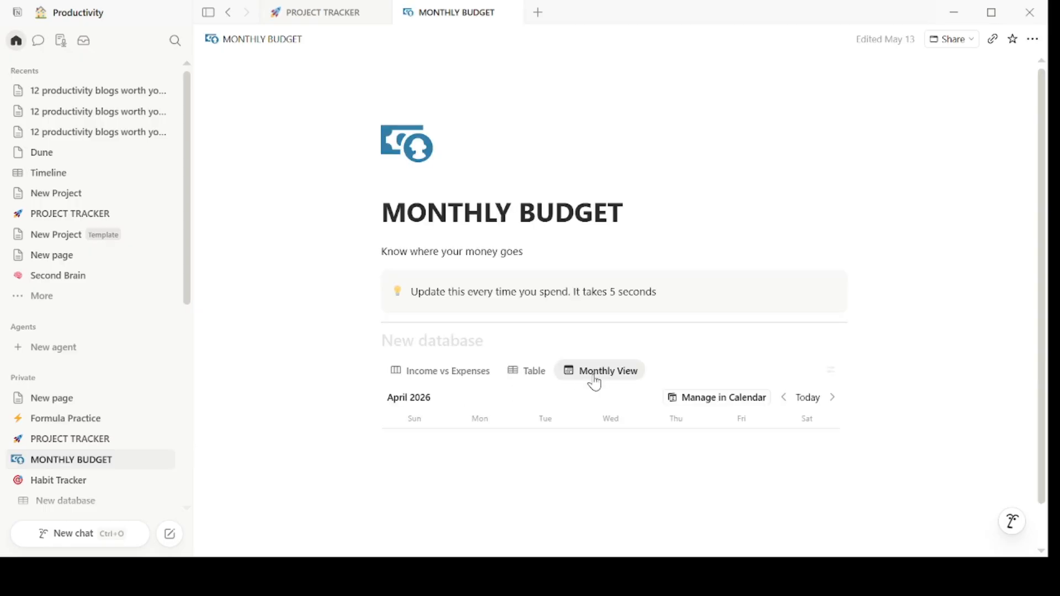
scroll(618, 372, down, 8)
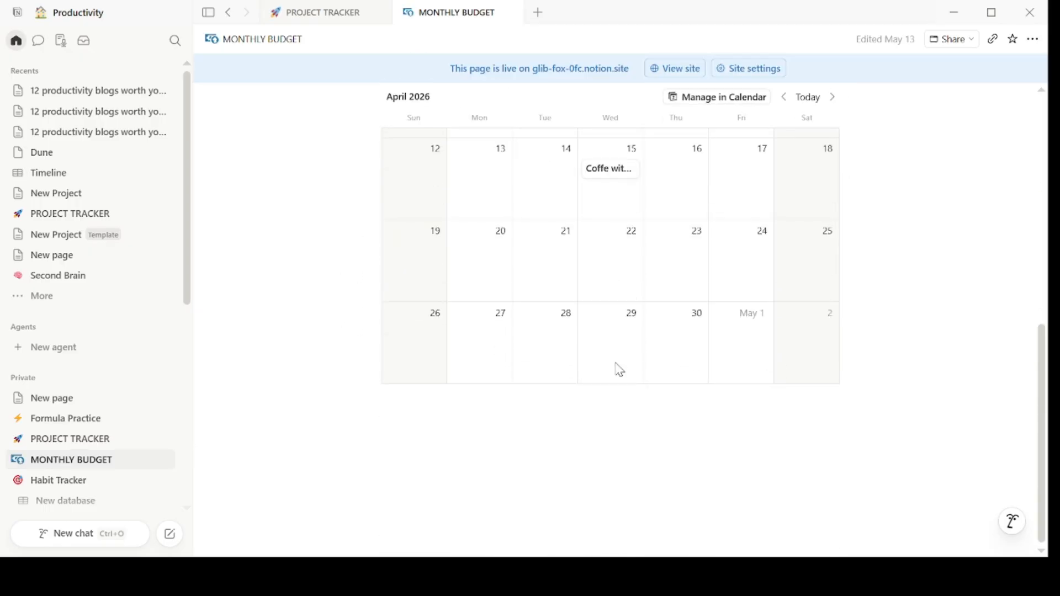
scroll(620, 369, up, 10)
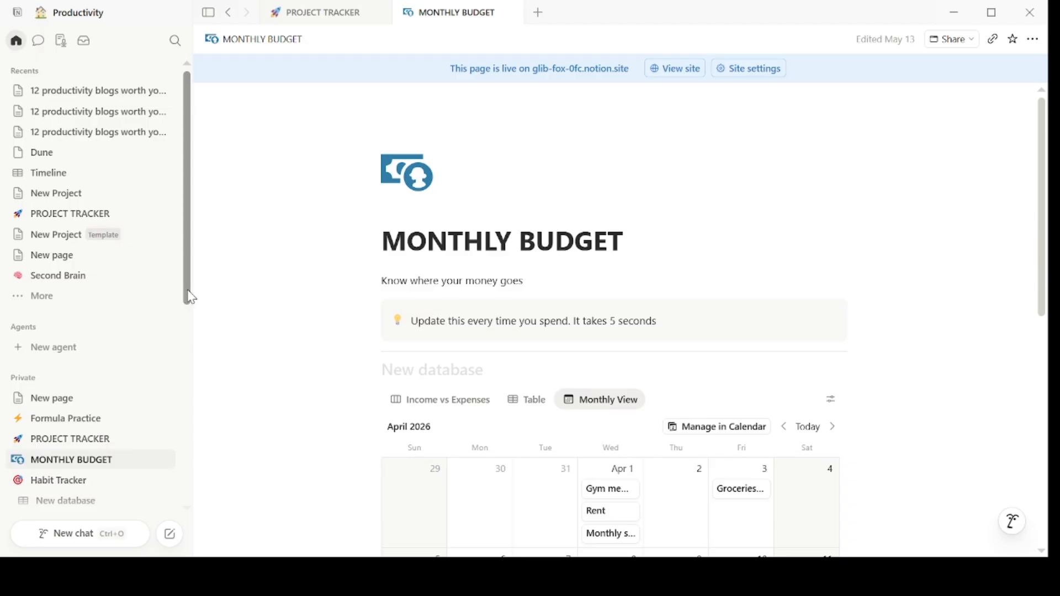
drag(190, 297, 187, 367)
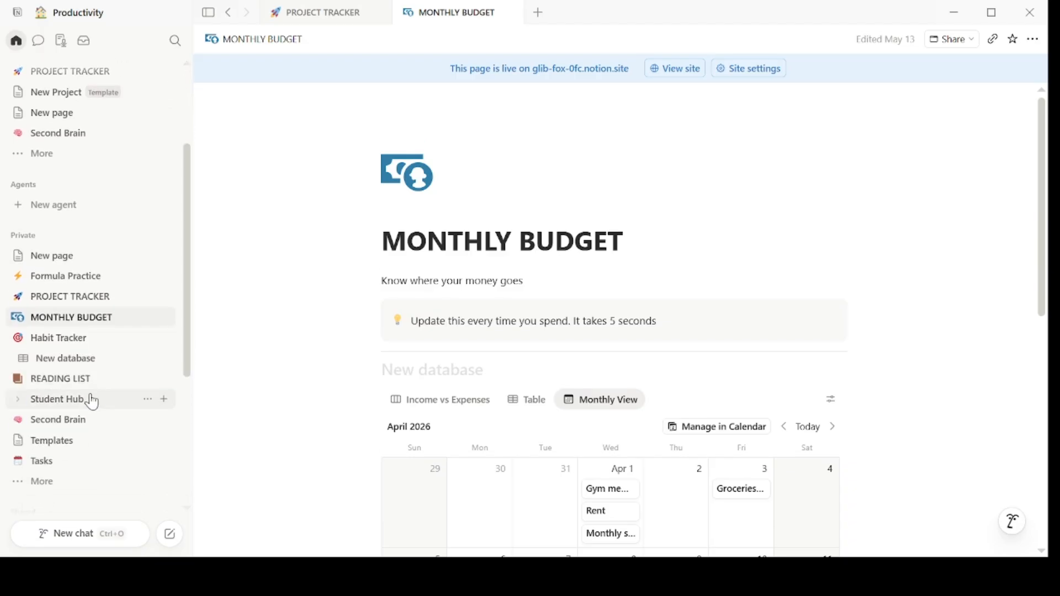
click(92, 400)
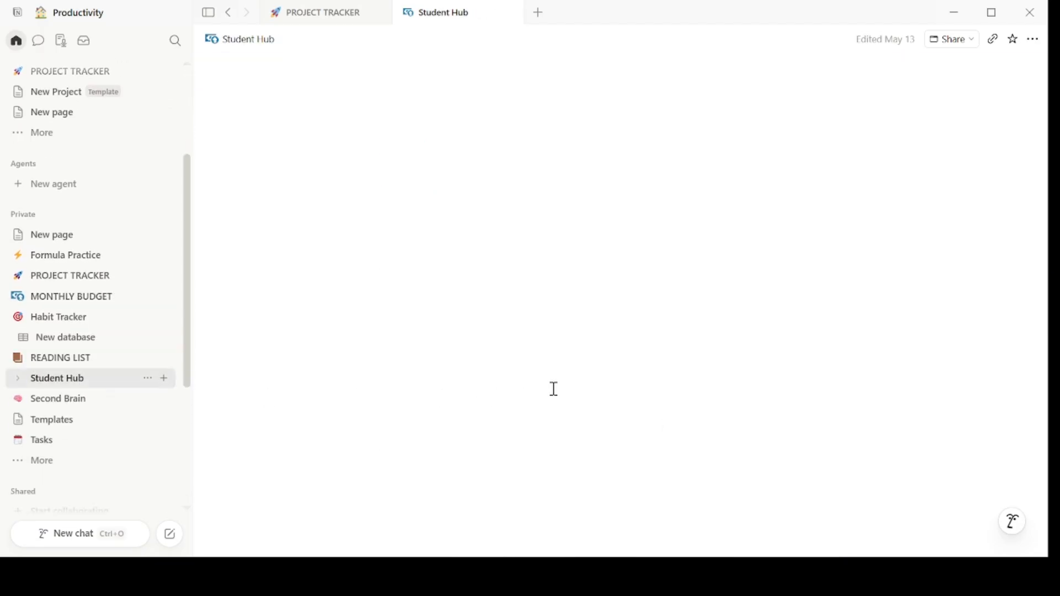
scroll(553, 387, down, 10)
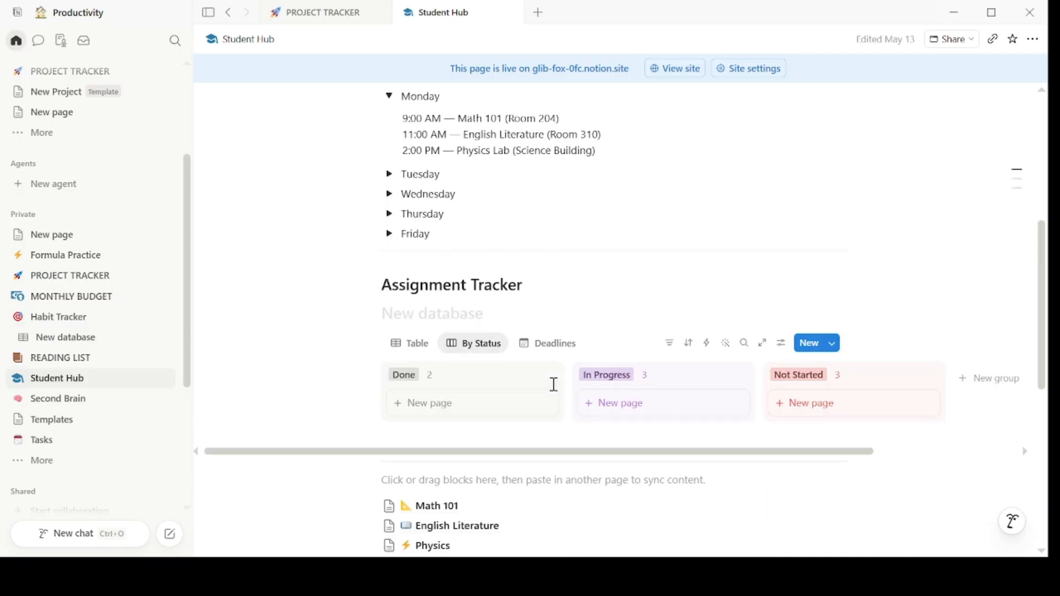
scroll(550, 388, down, 4)
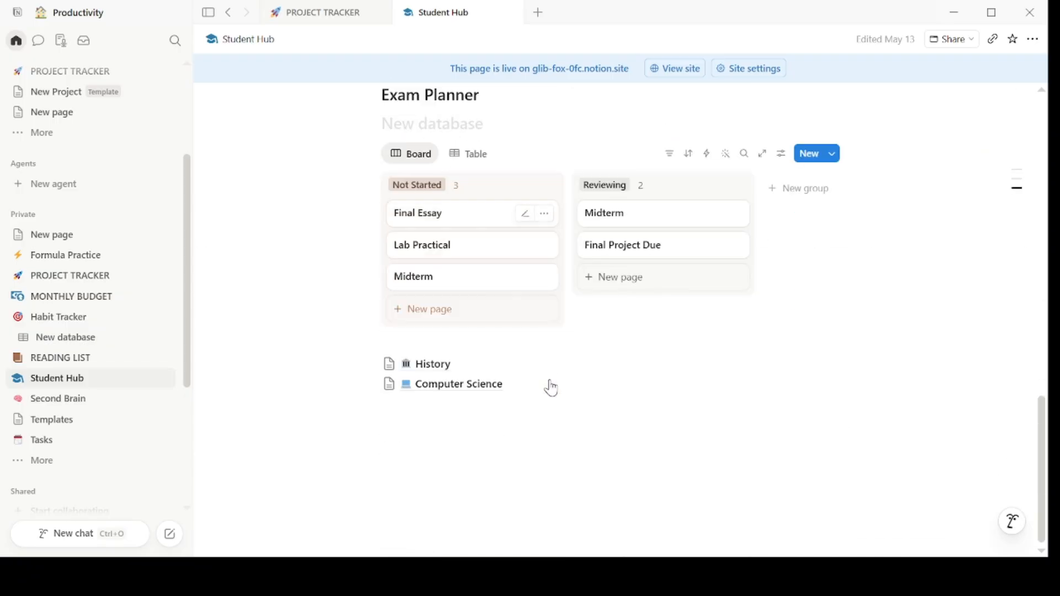
scroll(551, 389, up, 15)
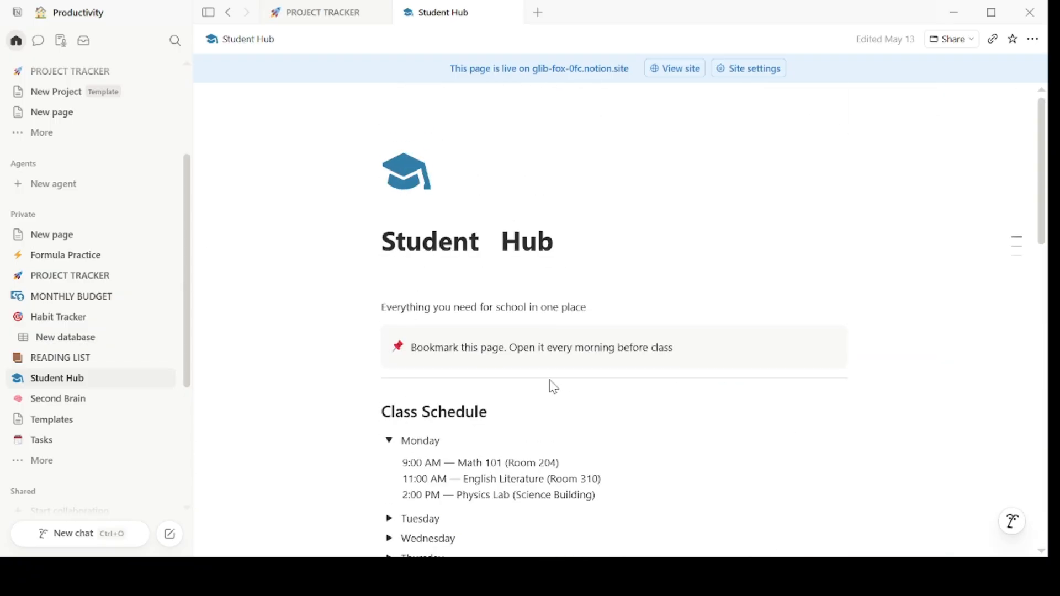